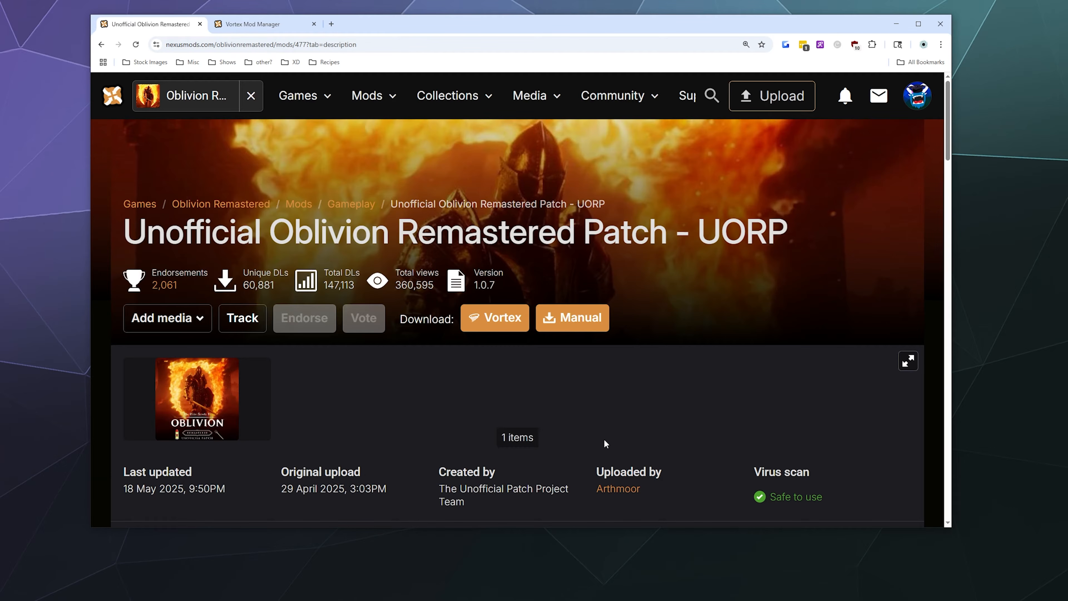
Look over the Vortex Mod Manager page and the requirements section of the Unofficial Oblivion Remastered Patch page.
click(247, 29)
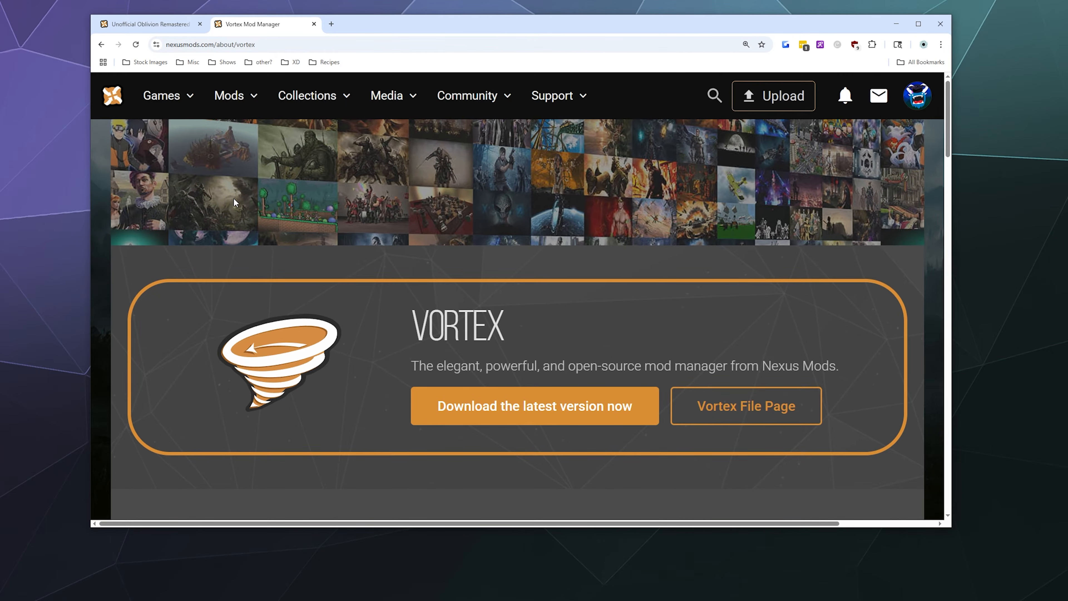
click(139, 22)
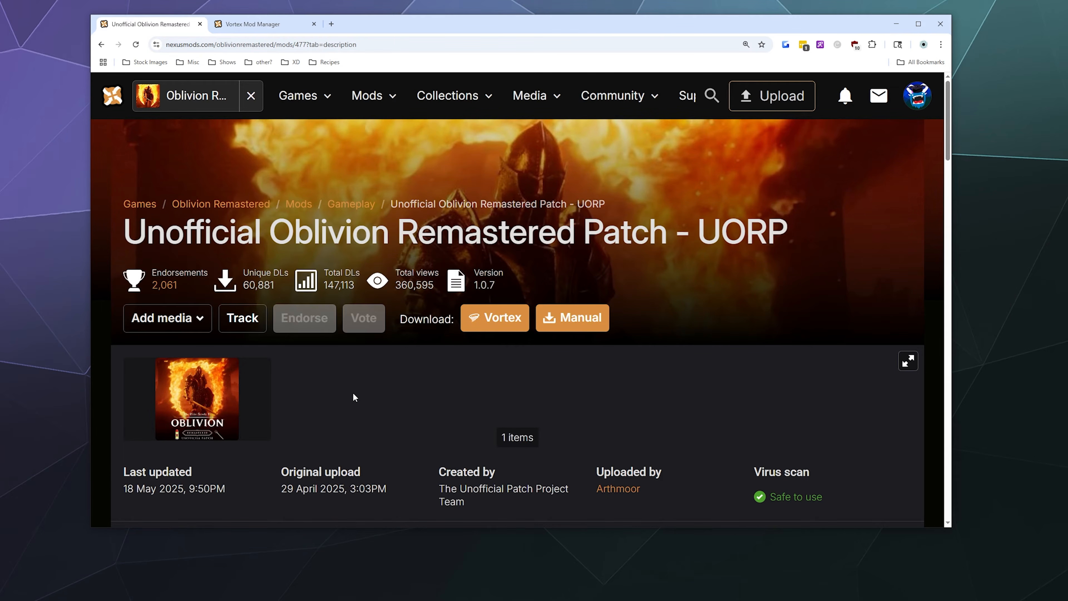
scroll(353, 392, down, 5)
click(353, 324)
scroll(161, 228, down, 3)
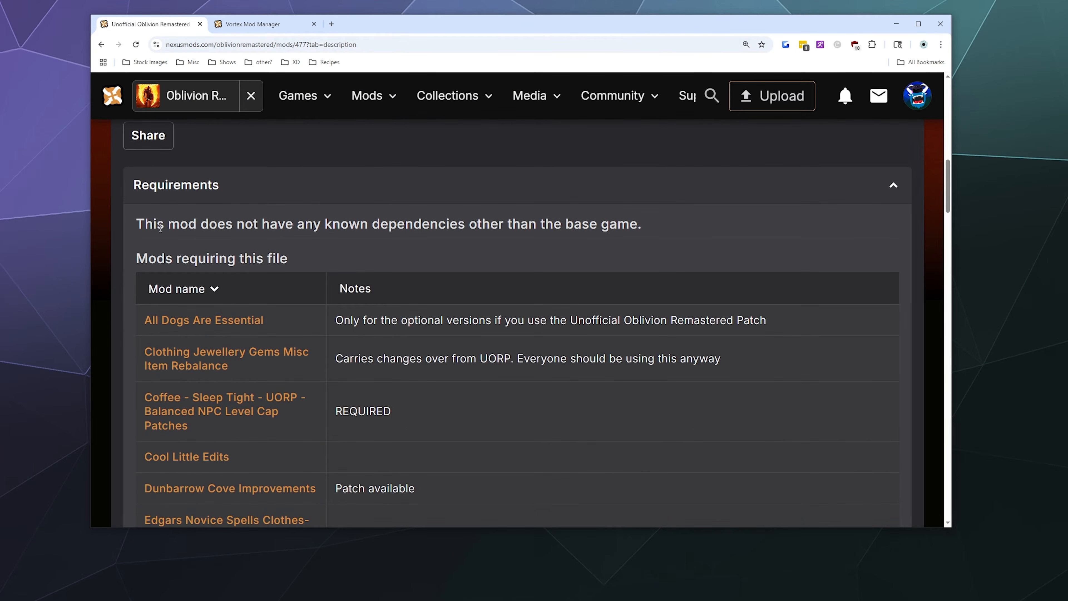
scroll(270, 227, down, 6)
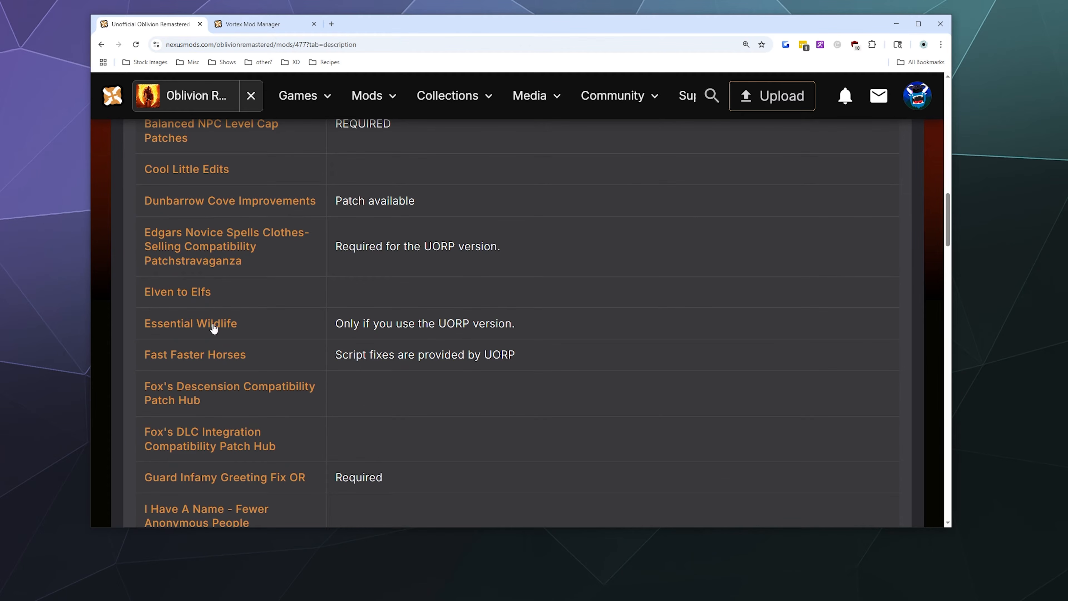
scroll(210, 381, down, 3)
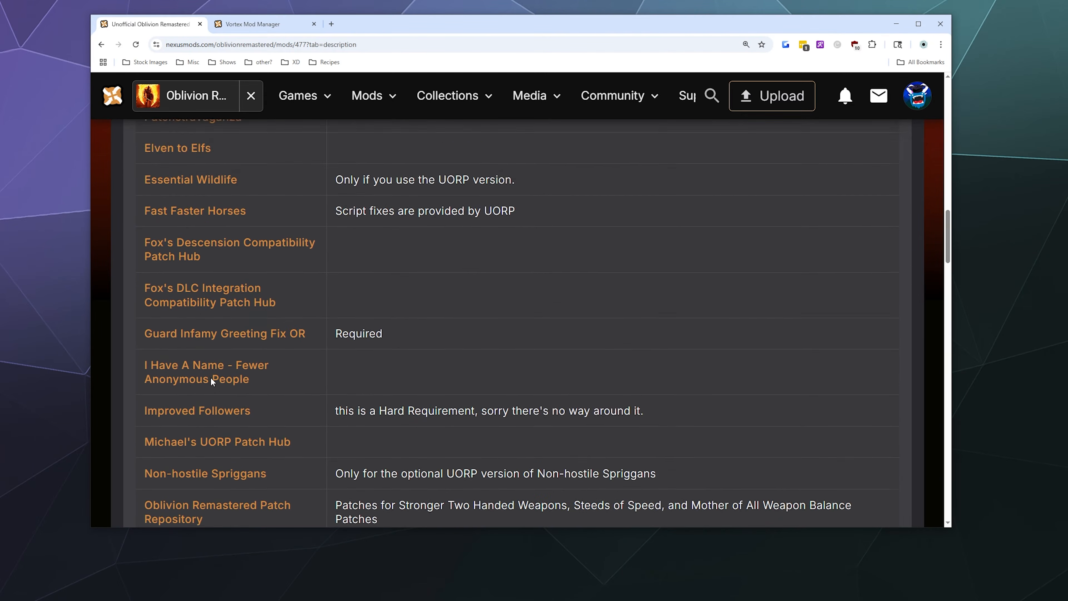
scroll(210, 381, up, 15)
scroll(210, 378, down, 9)
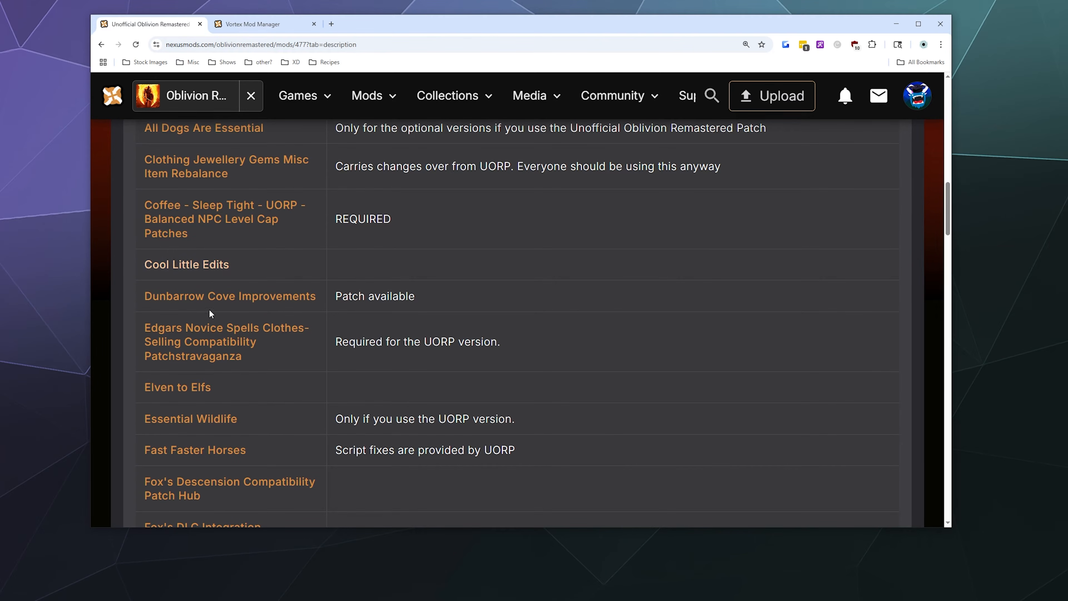
scroll(202, 432, up, 5)
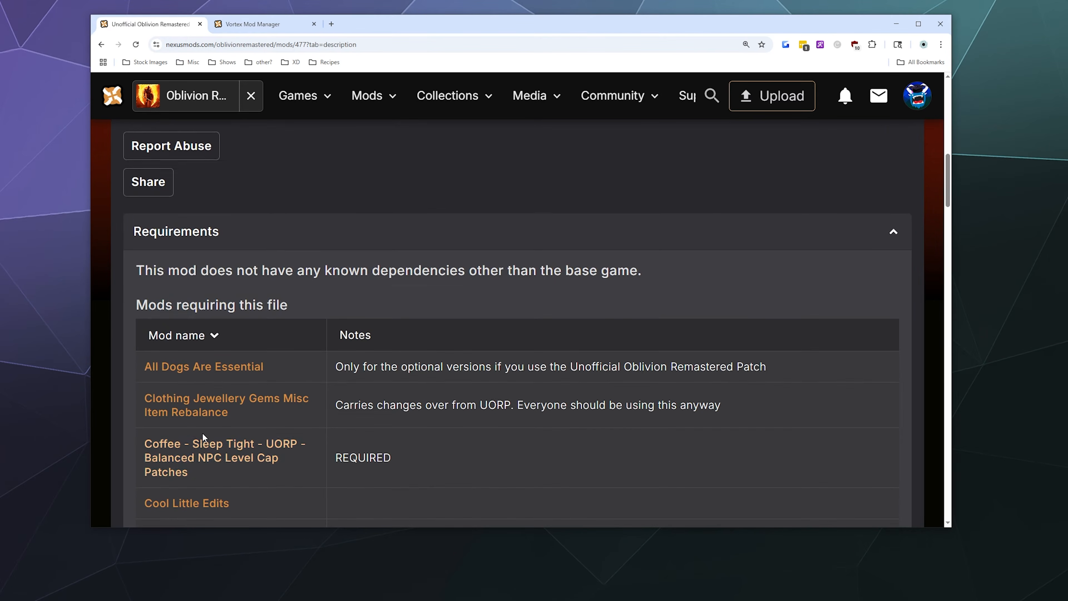
Read the patch description and examine where the regular and Deluxe patch plugins belong in the required load order.
click(239, 246)
scroll(241, 246, down, 12)
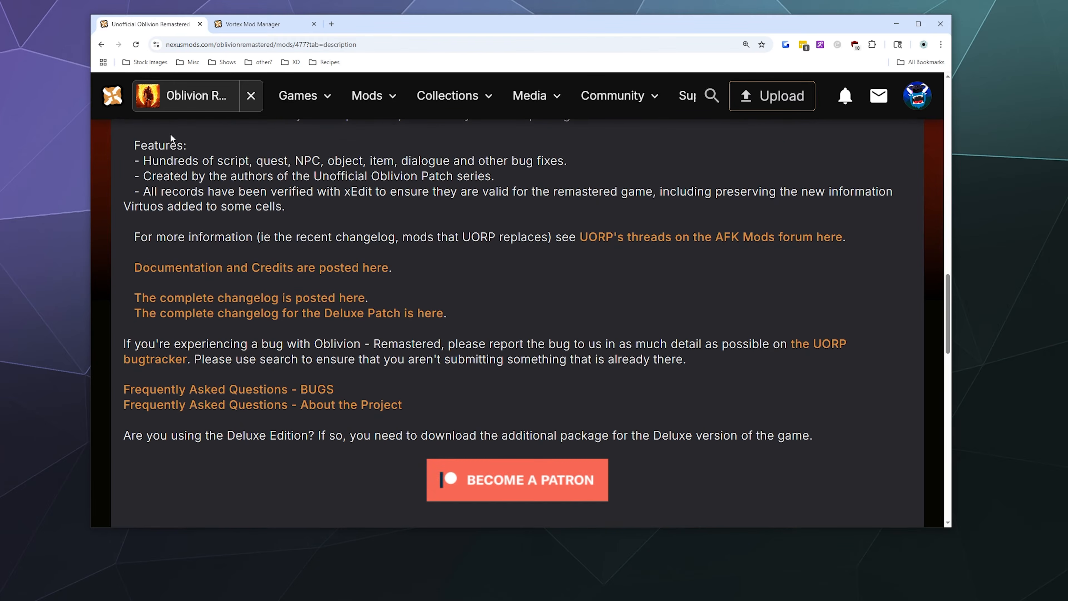
scroll(231, 304, up, 4)
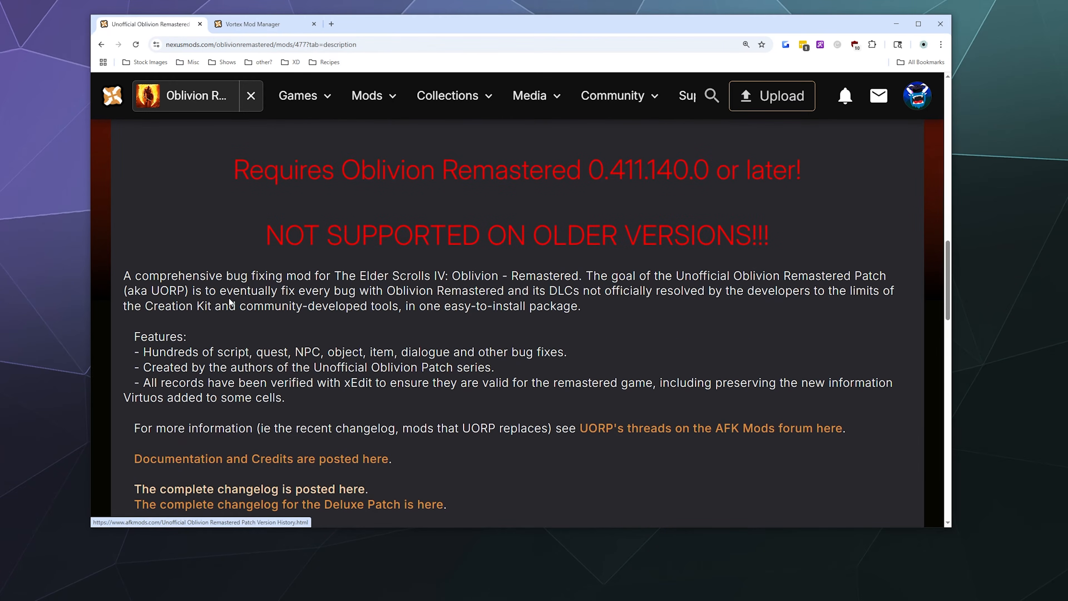
scroll(231, 297, down, 5)
scroll(231, 290, down, 8)
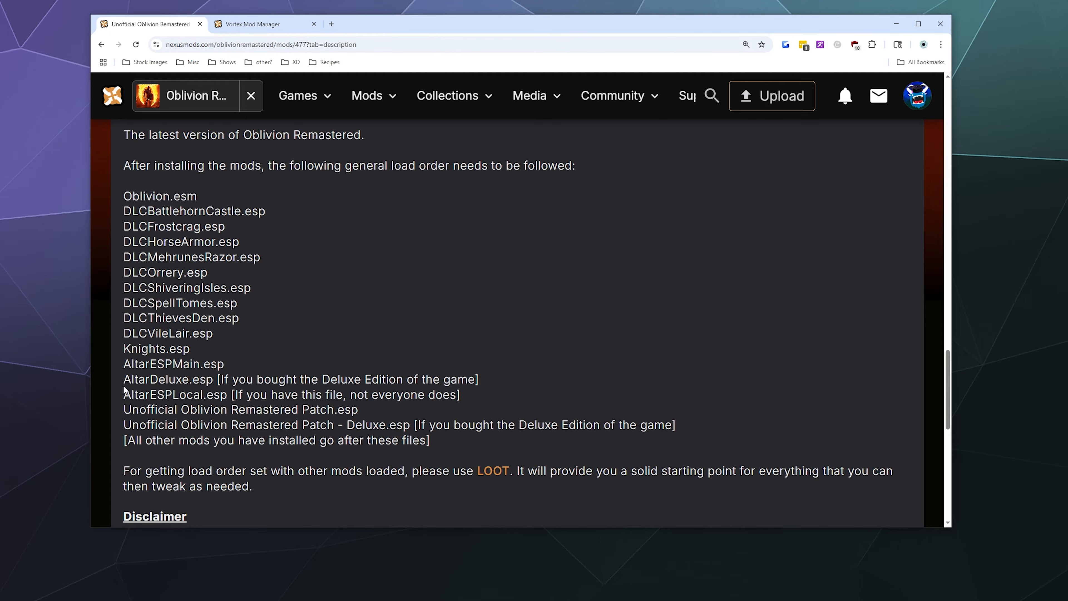
drag(125, 412, 699, 429)
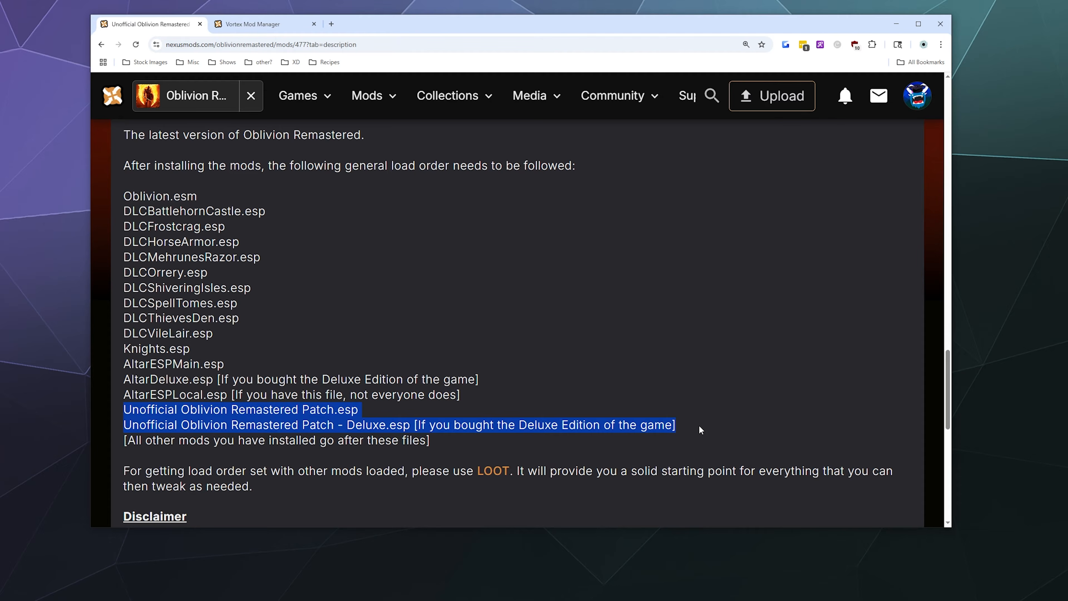
click(649, 400)
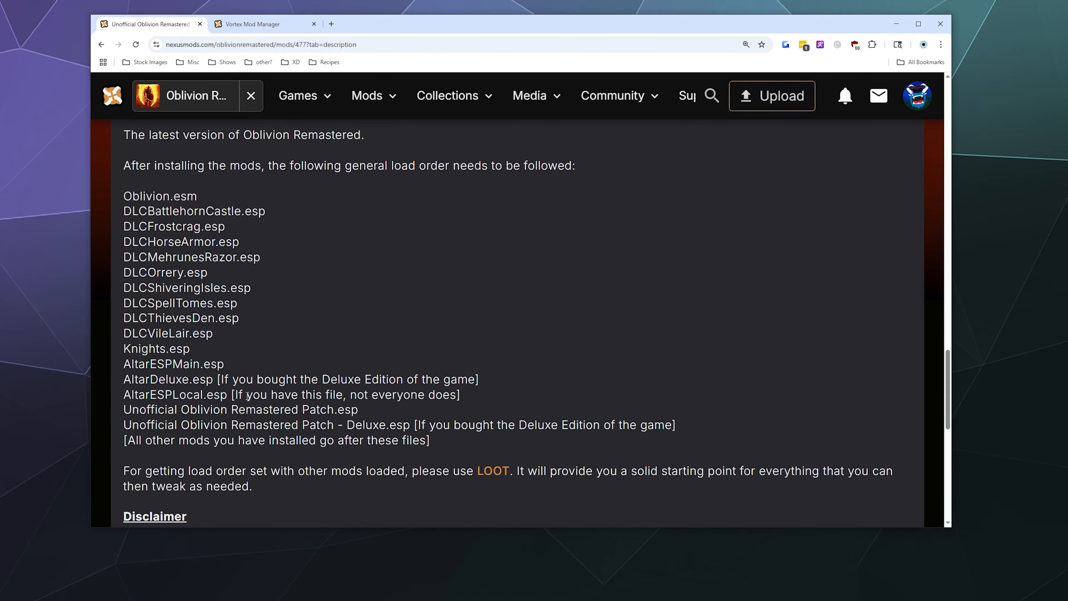
Open the mod's files list and compare the descriptions of the main patch and the Deluxe patch.
scroll(247, 396, up, 15)
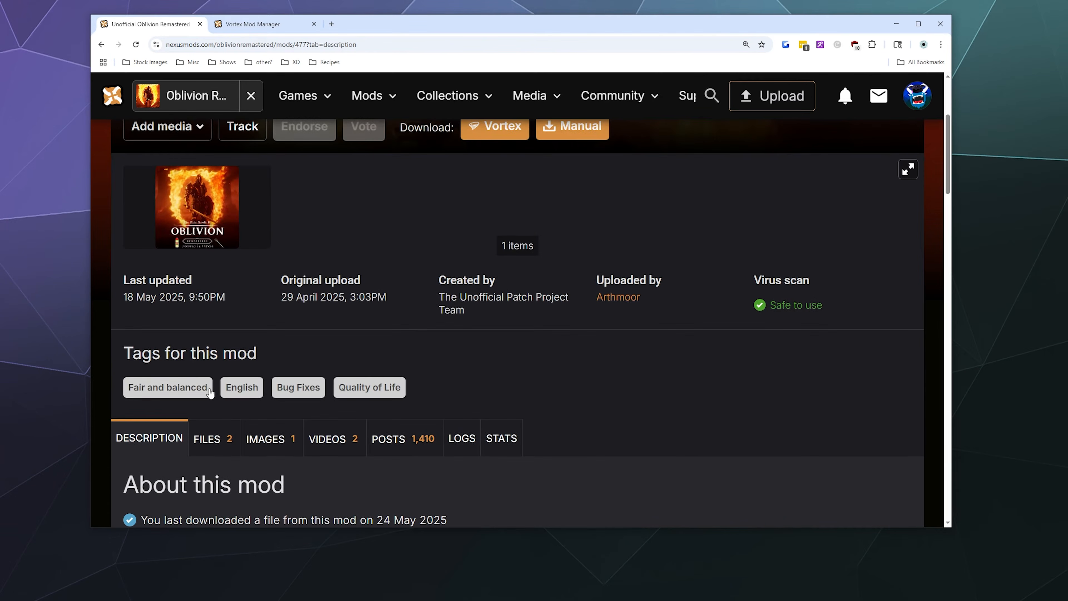
click(210, 439)
scroll(206, 349, down, 8)
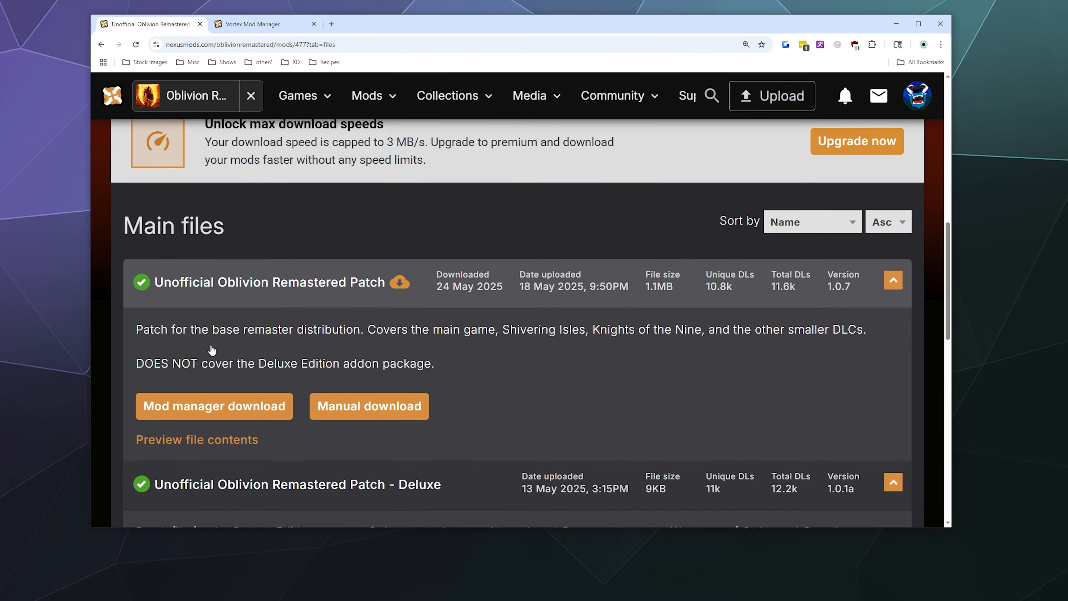
scroll(211, 349, down, 3)
scroll(193, 219, up, 1)
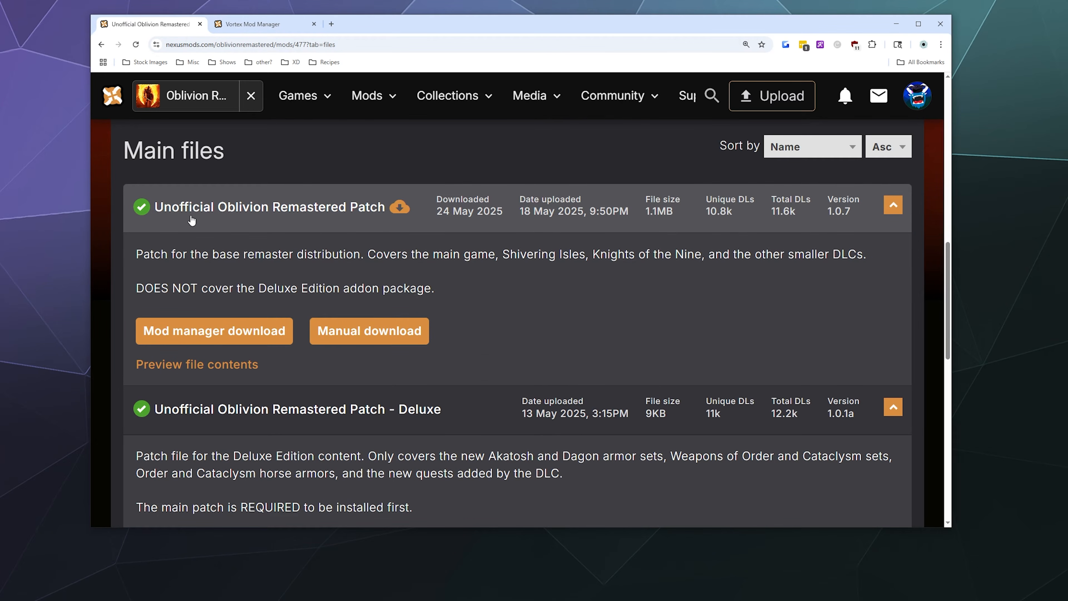
scroll(191, 220, down, 4)
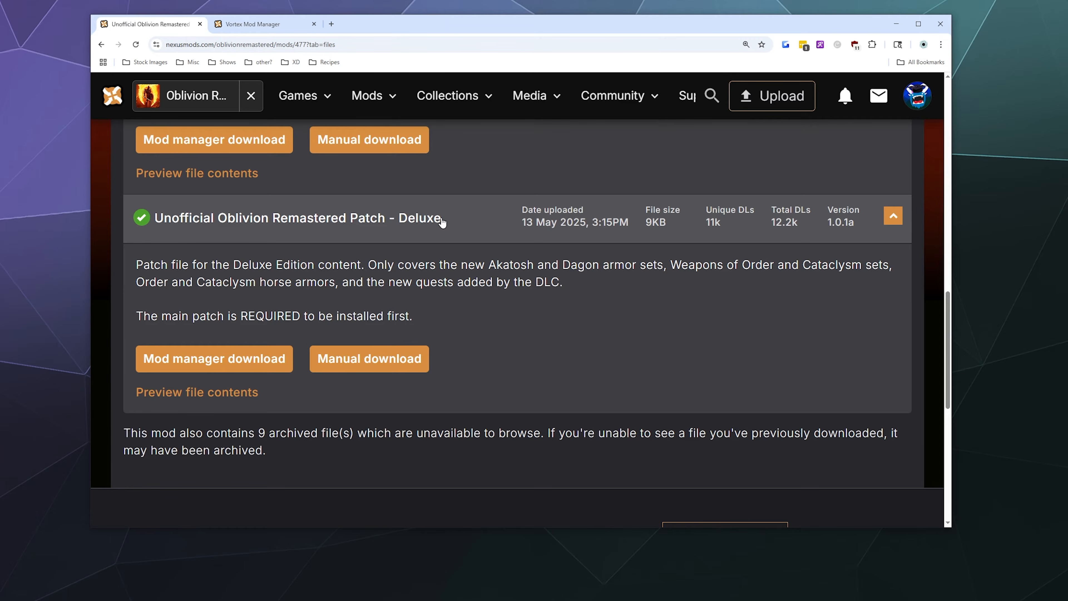
scroll(255, 454, up, 3)
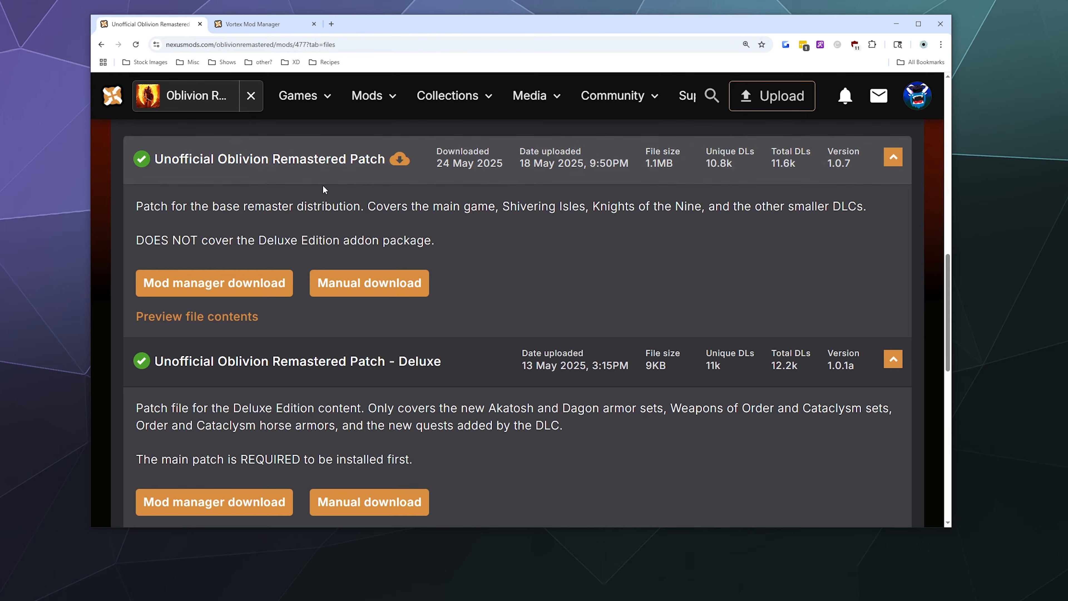
scroll(323, 187, down, 2)
scroll(320, 212, down, 3)
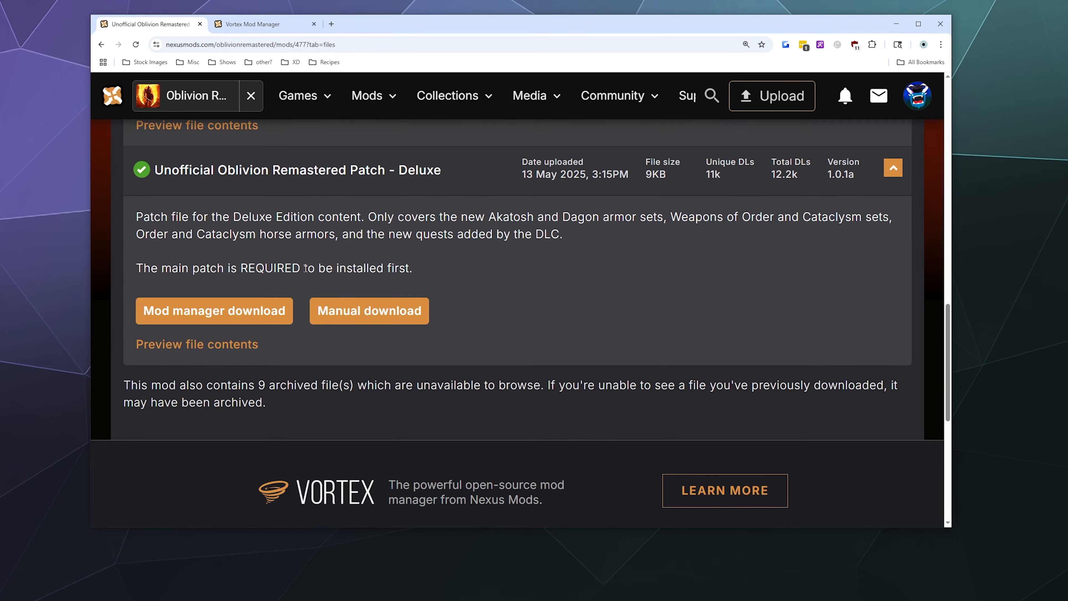
scroll(305, 268, up, 5)
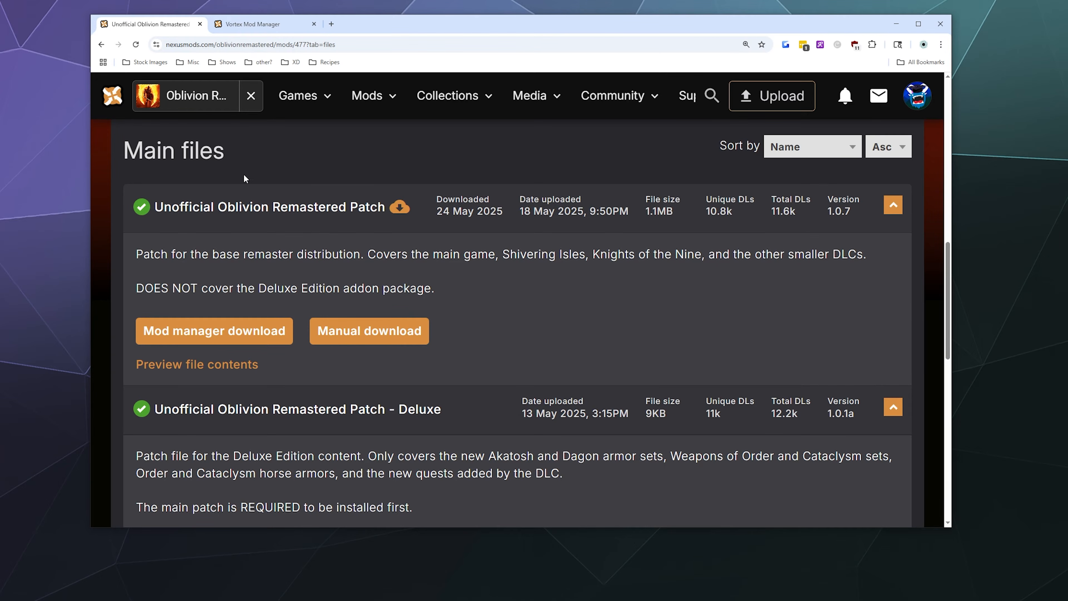
Switch to Vortex, reduce its window size and place it over the browser page.
click(161, 340)
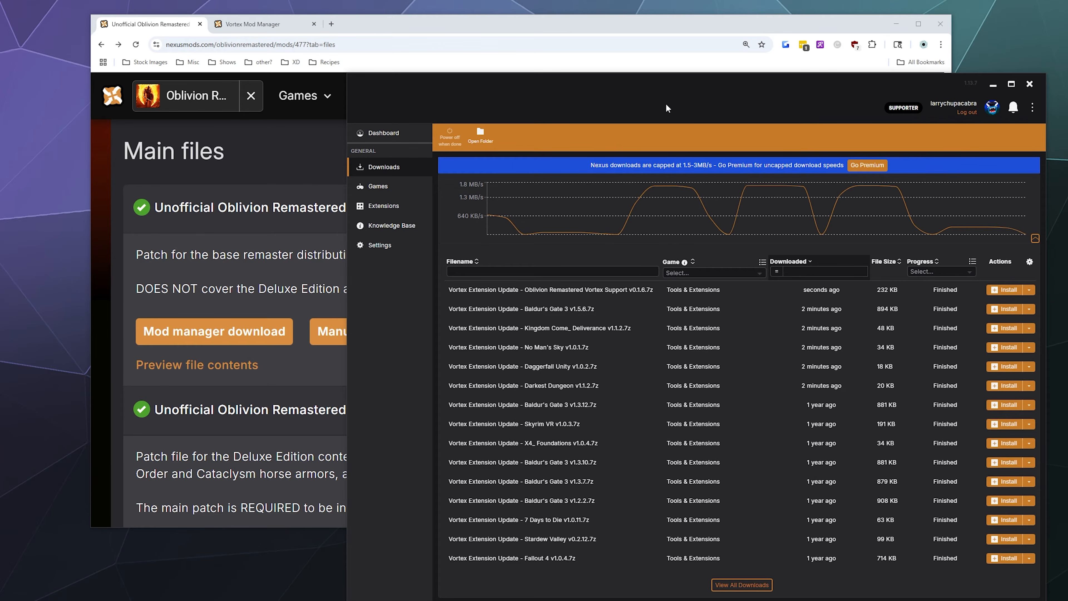
drag(633, 89, 545, 42)
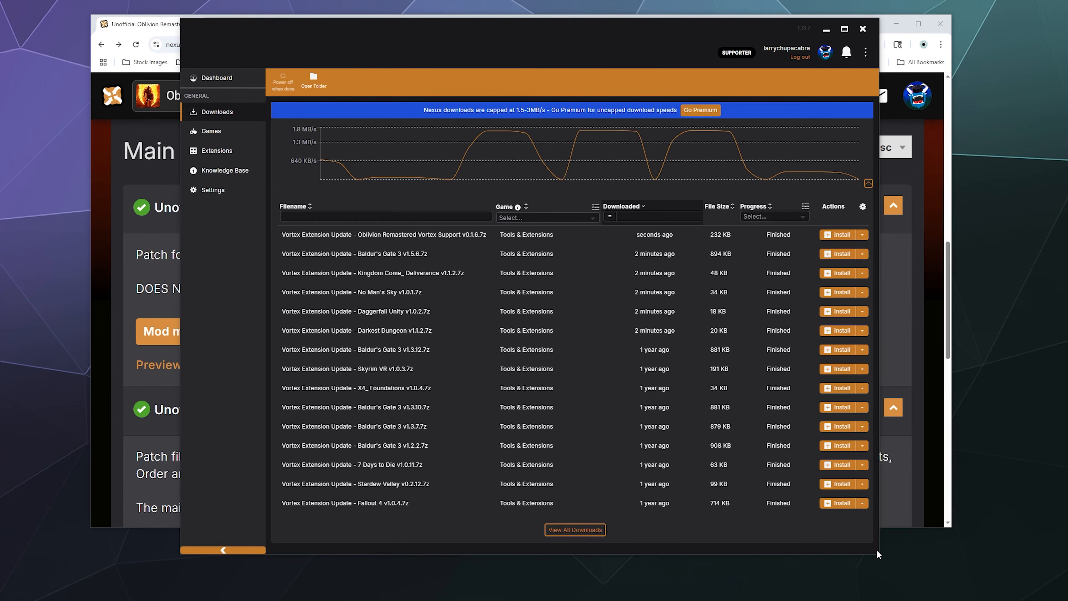
drag(878, 553, 867, 433)
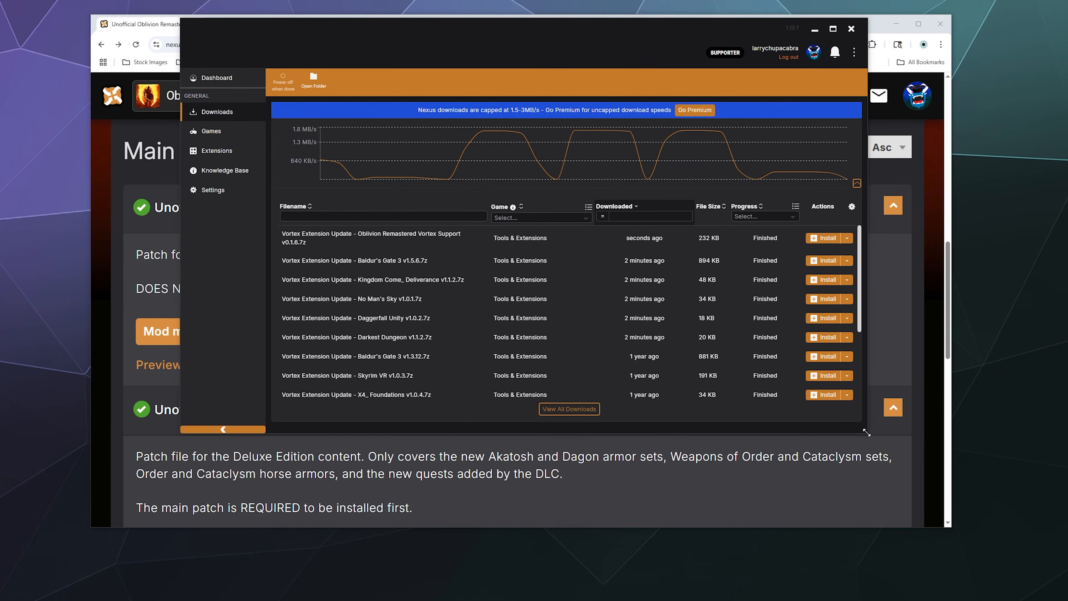
drag(644, 25, 643, 80)
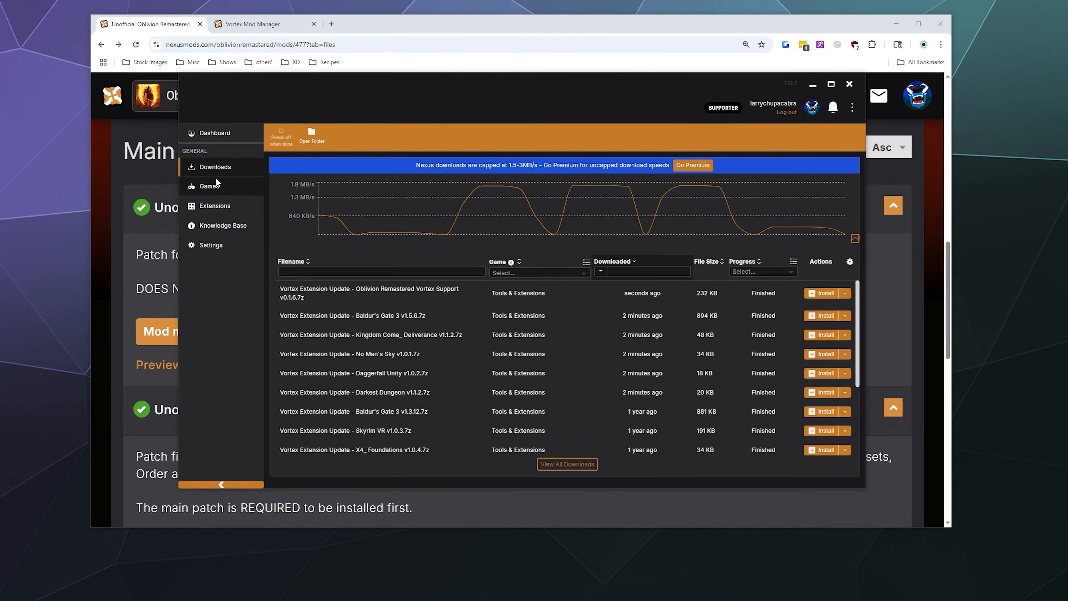
Find Oblivion Remastered among the unmanaged games by searching for "obliv" and set it as a managed game.
click(216, 188)
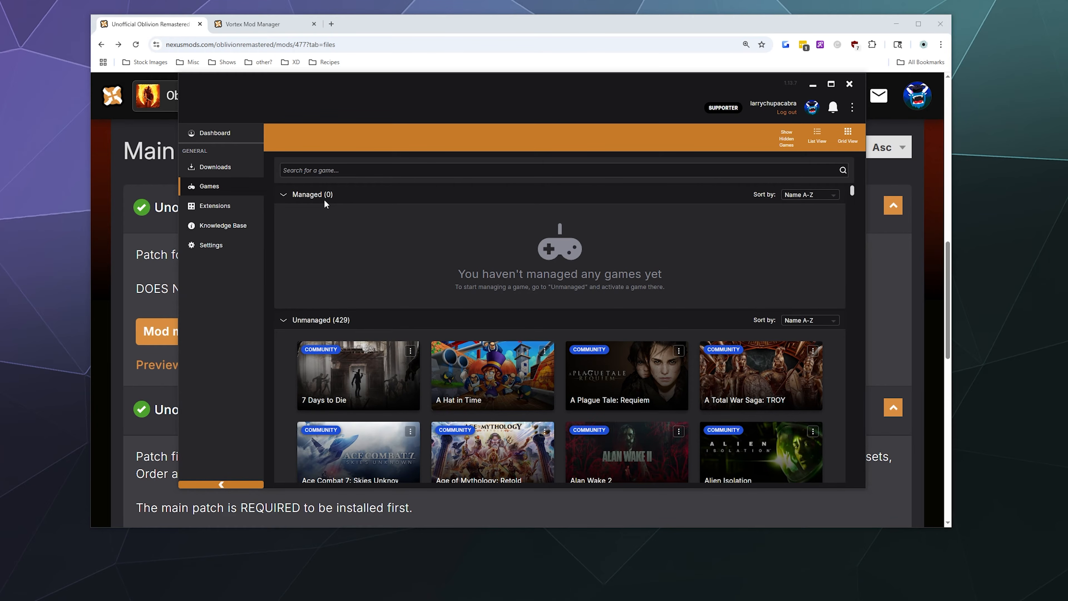
click(351, 169)
text(obliv)
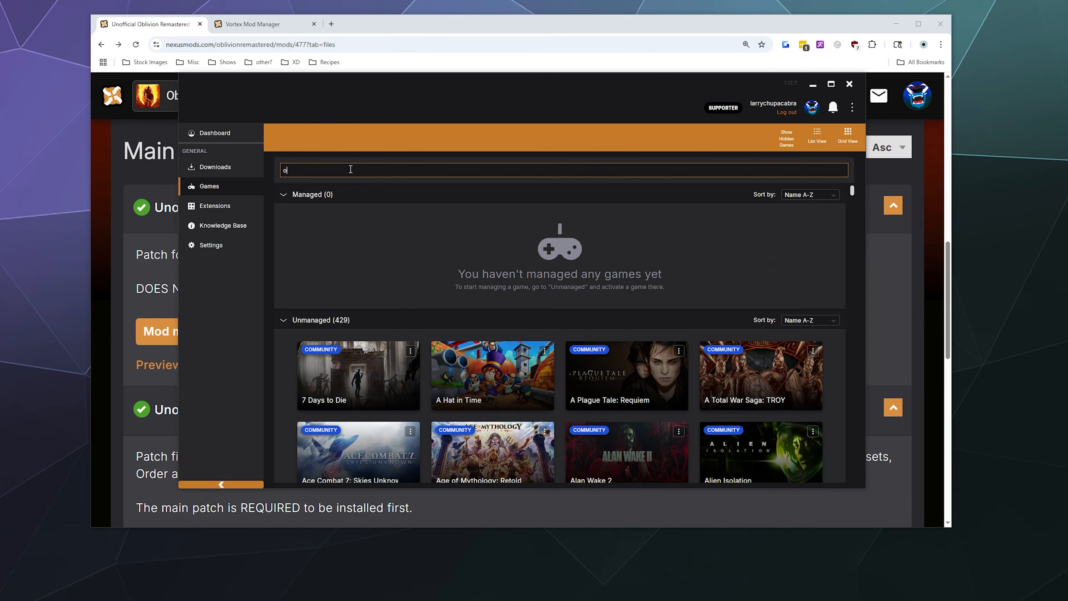
mouse_move(450, 298)
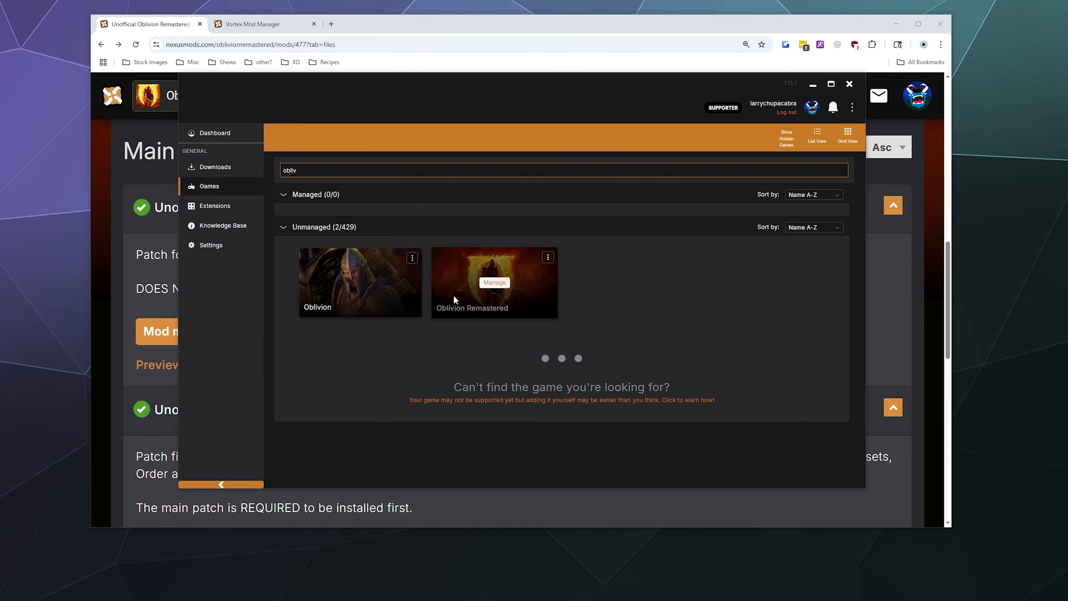
click(500, 282)
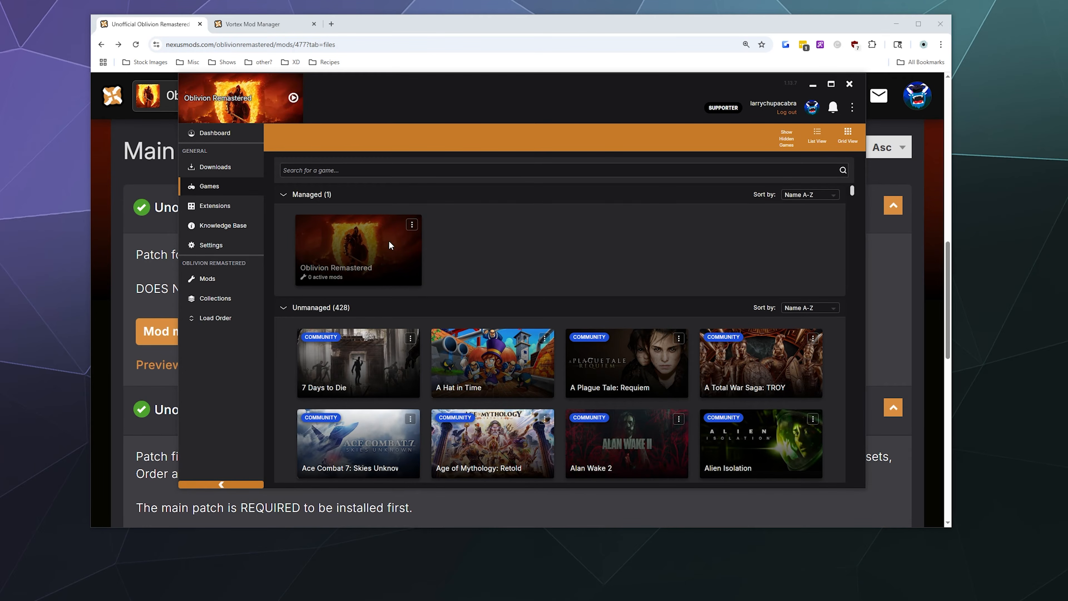
Check the installed extensions for Oblivion Remastered Vortex Support and view the game's mods list.
click(208, 208)
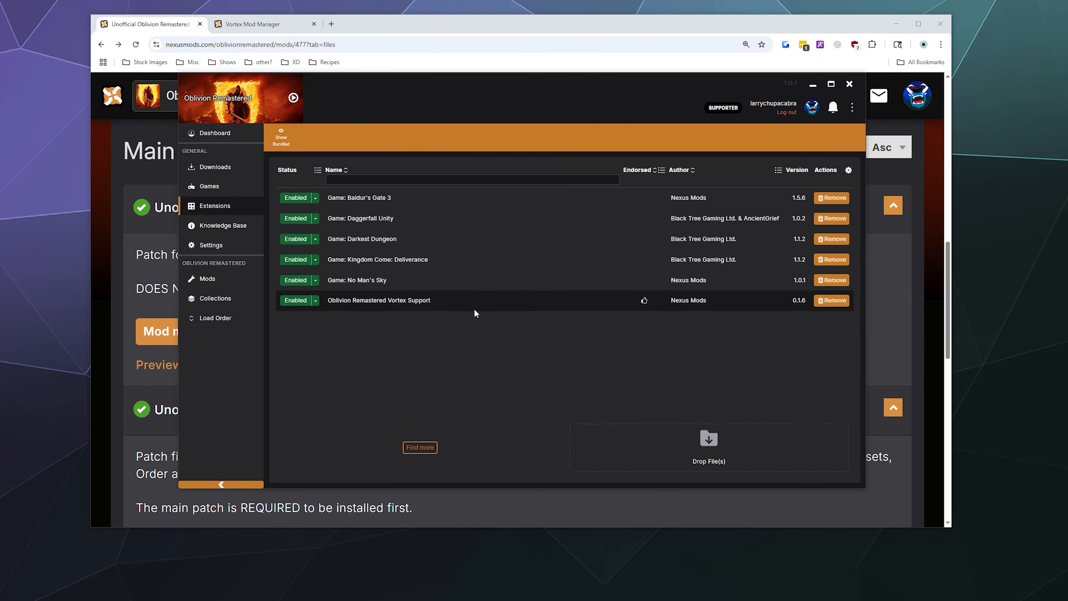
click(213, 277)
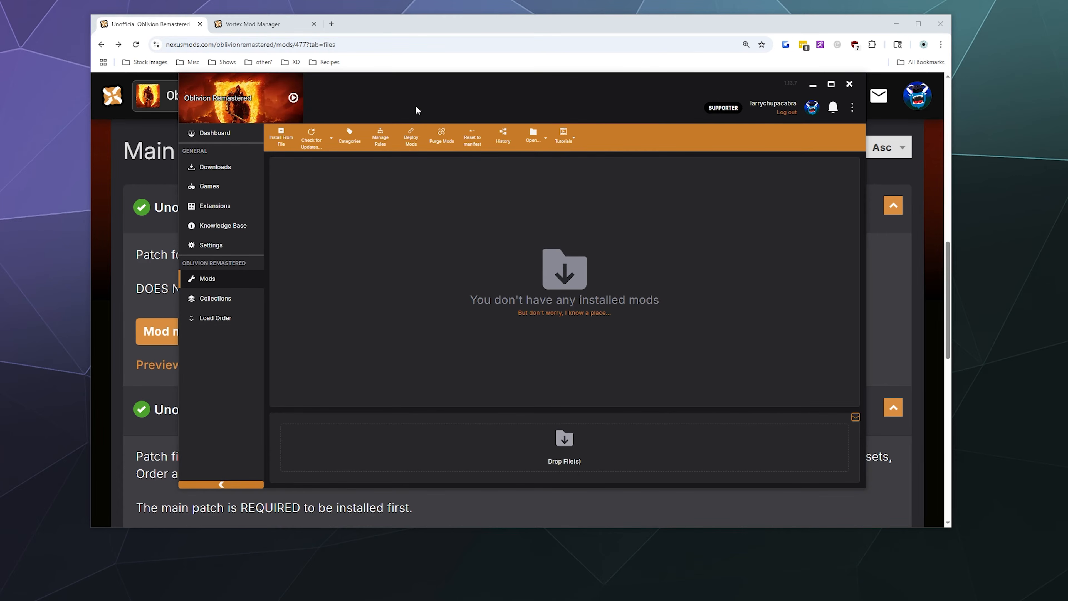
drag(415, 105, 454, 136)
Return to the browser, send the main Unofficial Oblivion Remastered Patch to Vortex with the slow download, and view Vortex's downloads.
click(448, 63)
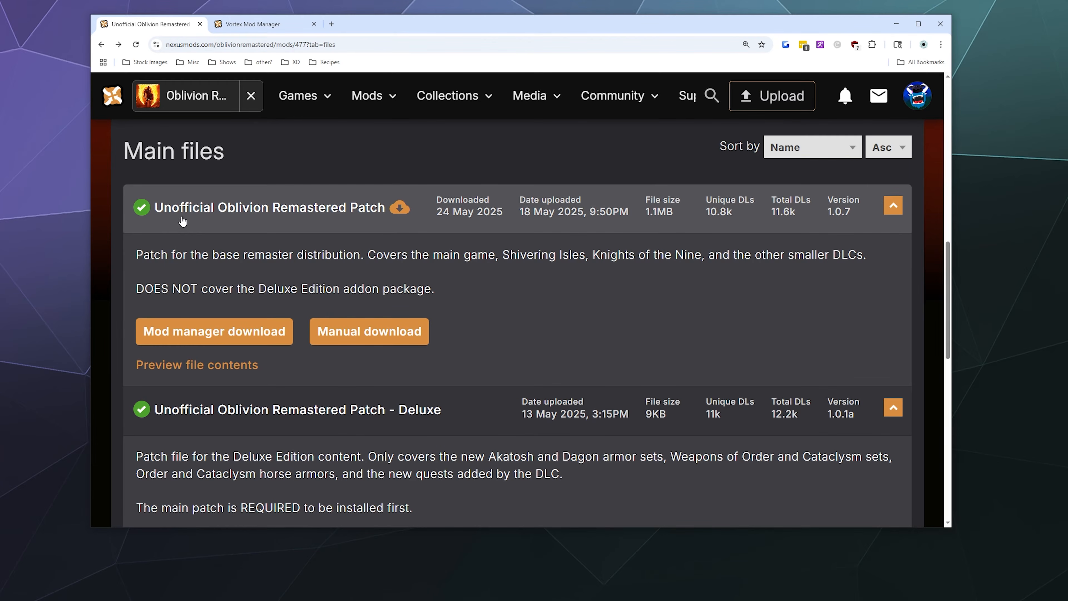
click(222, 339)
scroll(510, 297, down, 6)
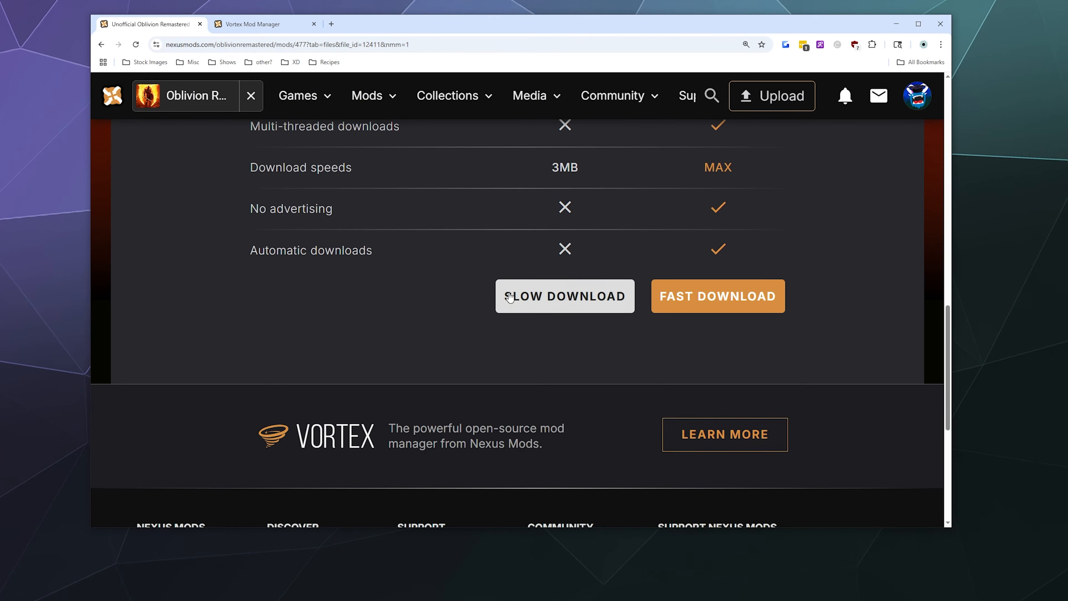
click(509, 297)
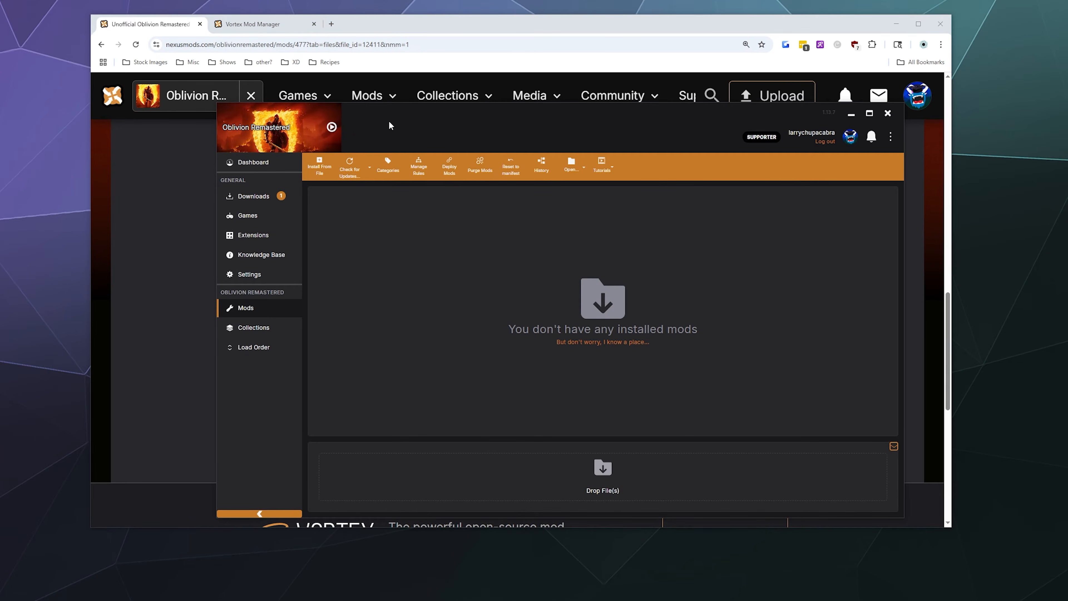
drag(389, 125, 347, 104)
click(208, 175)
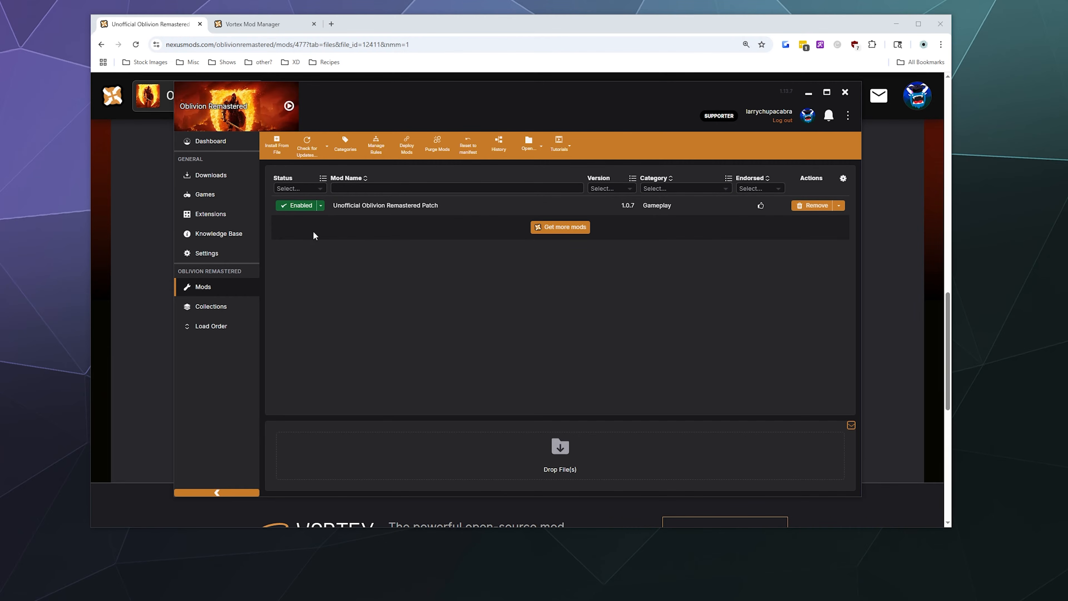
Return to the mod's files in the browser and send Unofficial Oblivion Remastered Patch - Deluxe to Vortex with the slow download.
click(119, 223)
scroll(273, 226, up, 5)
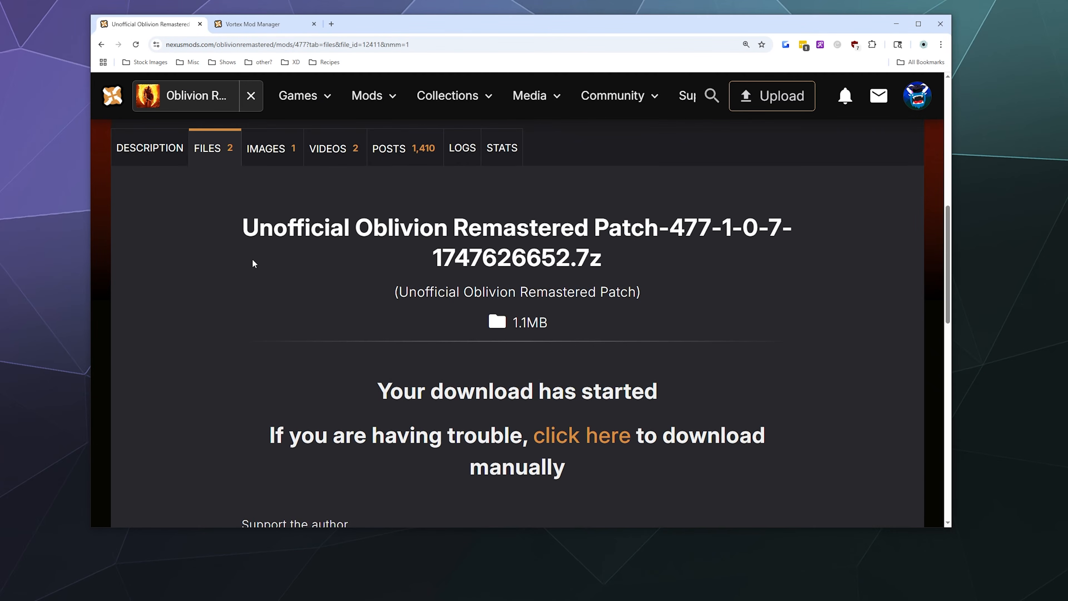
click(212, 148)
scroll(365, 221, down, 4)
scroll(365, 221, down, 2)
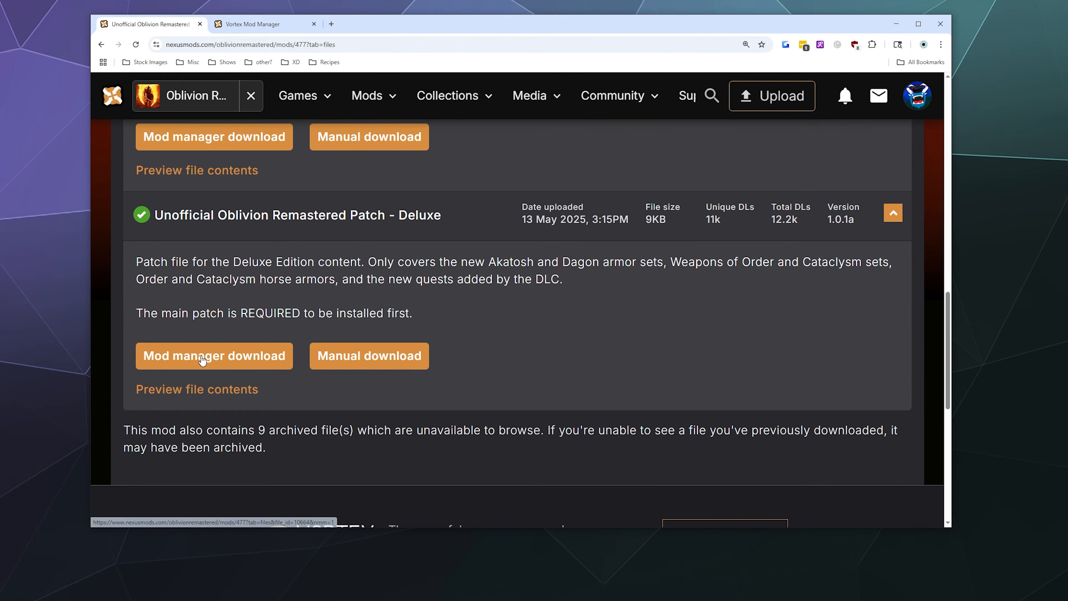
click(206, 357)
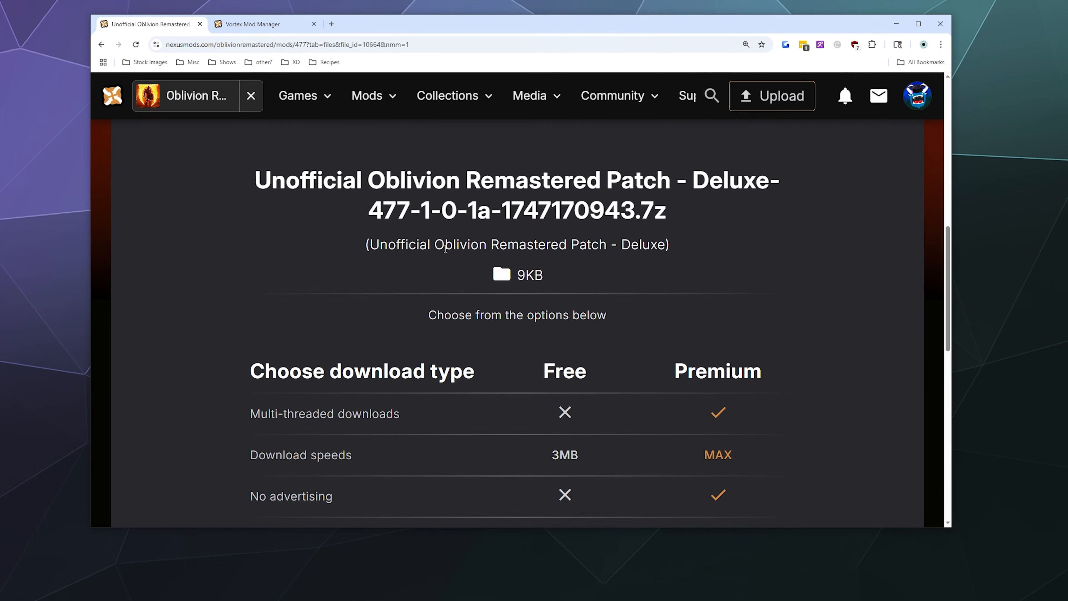
scroll(456, 257, down, 6)
click(555, 302)
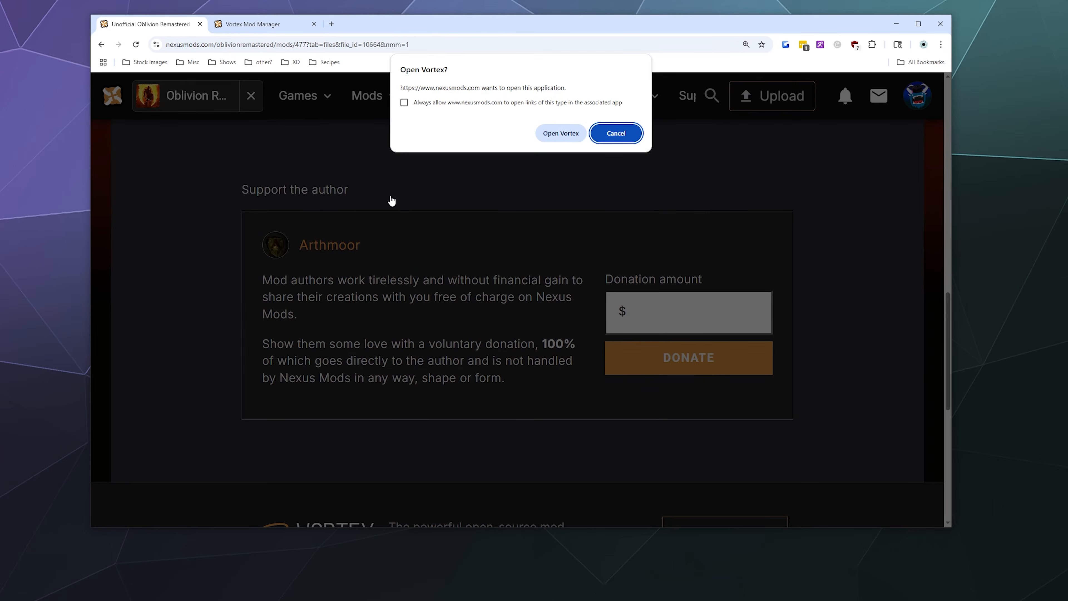
click(560, 133)
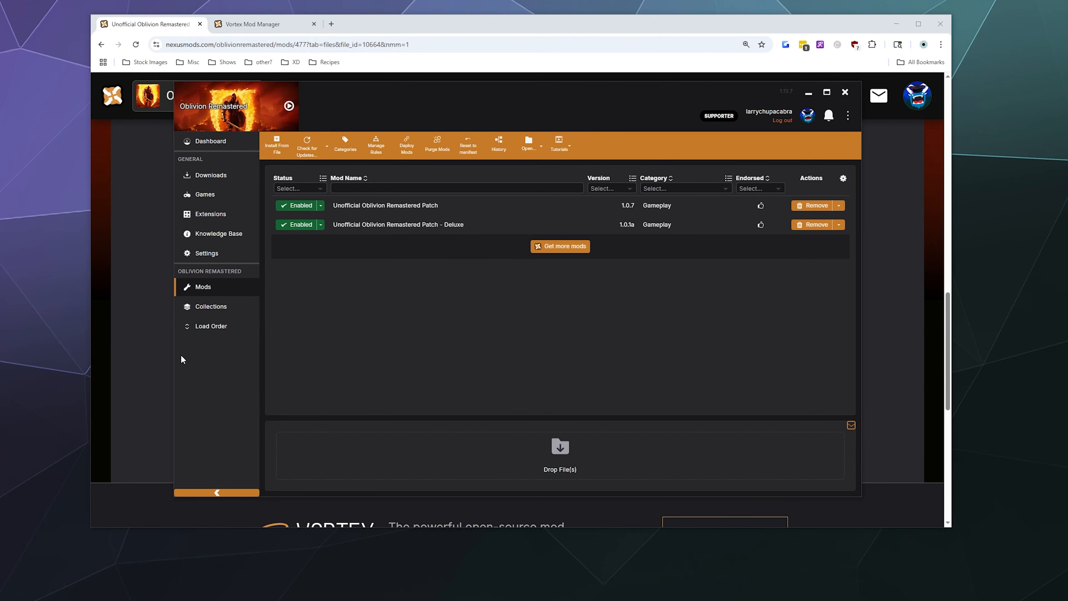
Return to the browser and view the required load order under Installation Requirements in the mod's description.
click(145, 329)
scroll(261, 227, up, 5)
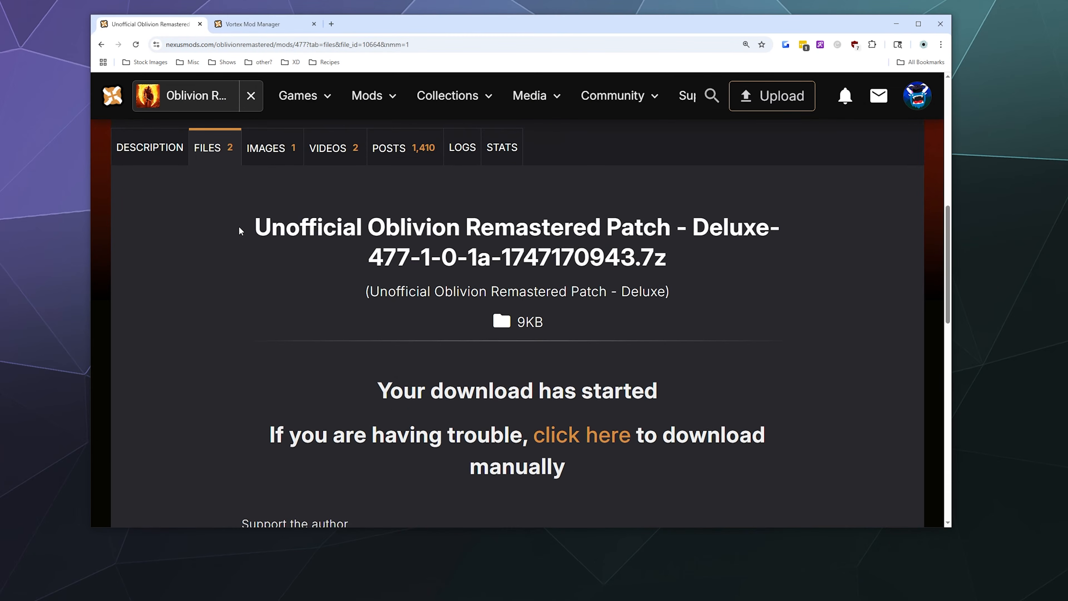
click(160, 156)
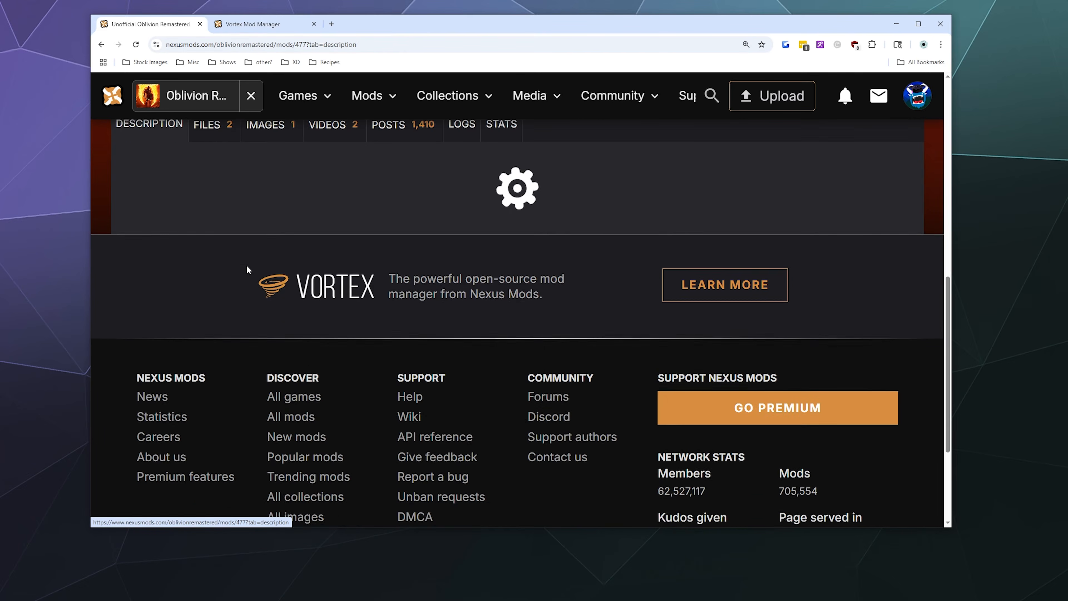
scroll(247, 282, down, 10)
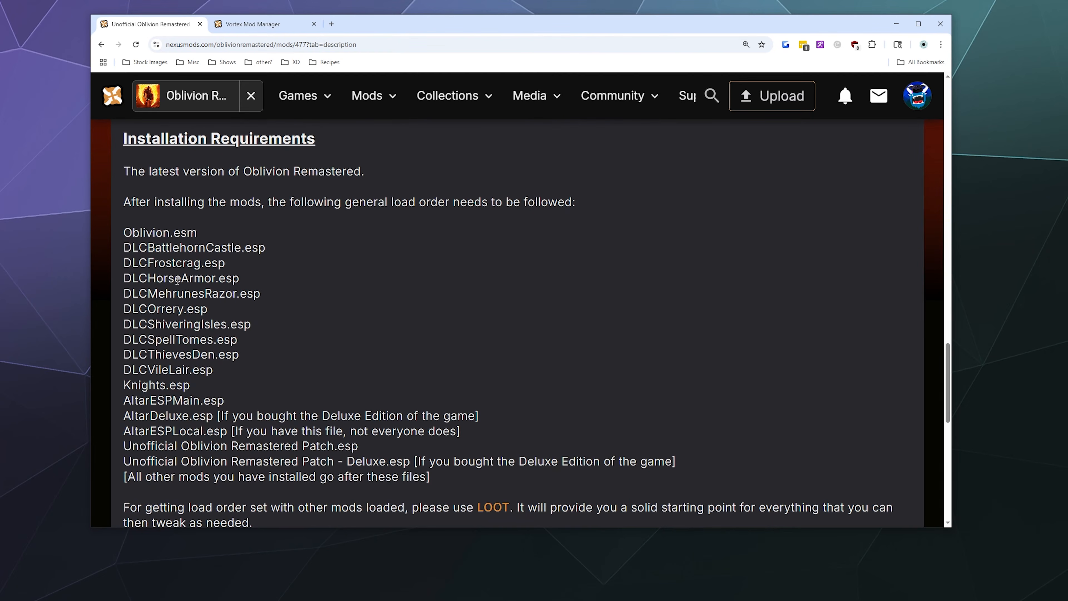
scroll(169, 261, down, 2)
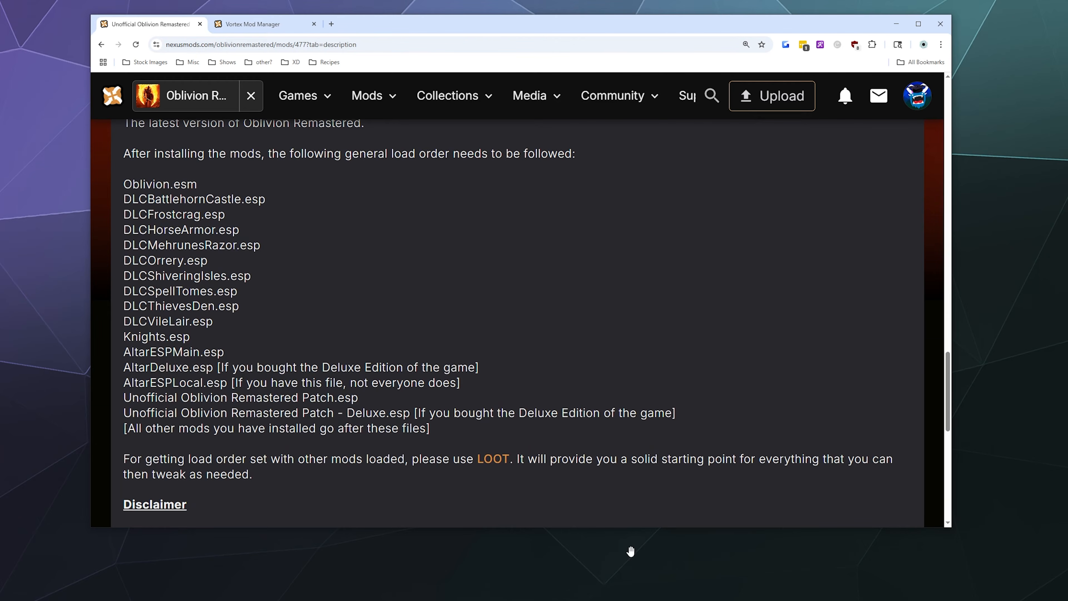
Switch to Vortex, move it beside the web page's list, and compare its Oblivion Remastered load order with the required one.
key(alt+Tab)
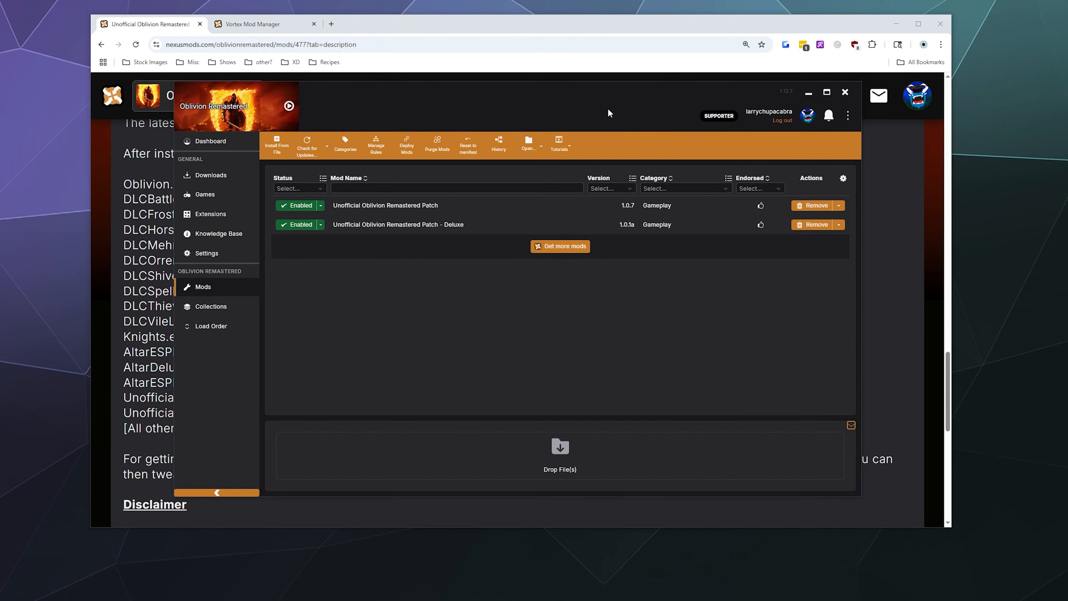
drag(566, 94, 751, 88)
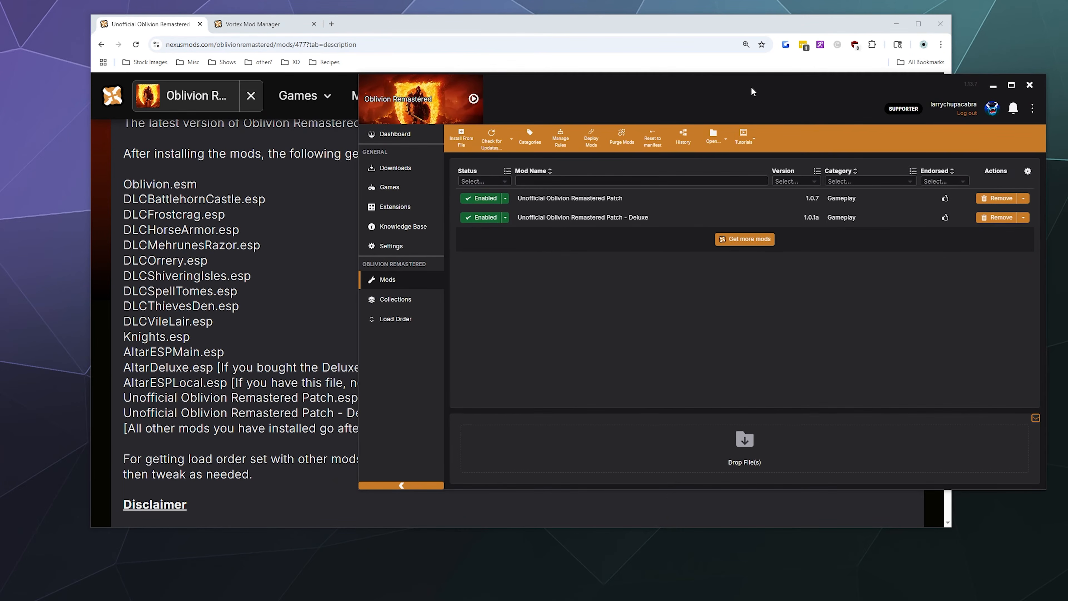
click(391, 322)
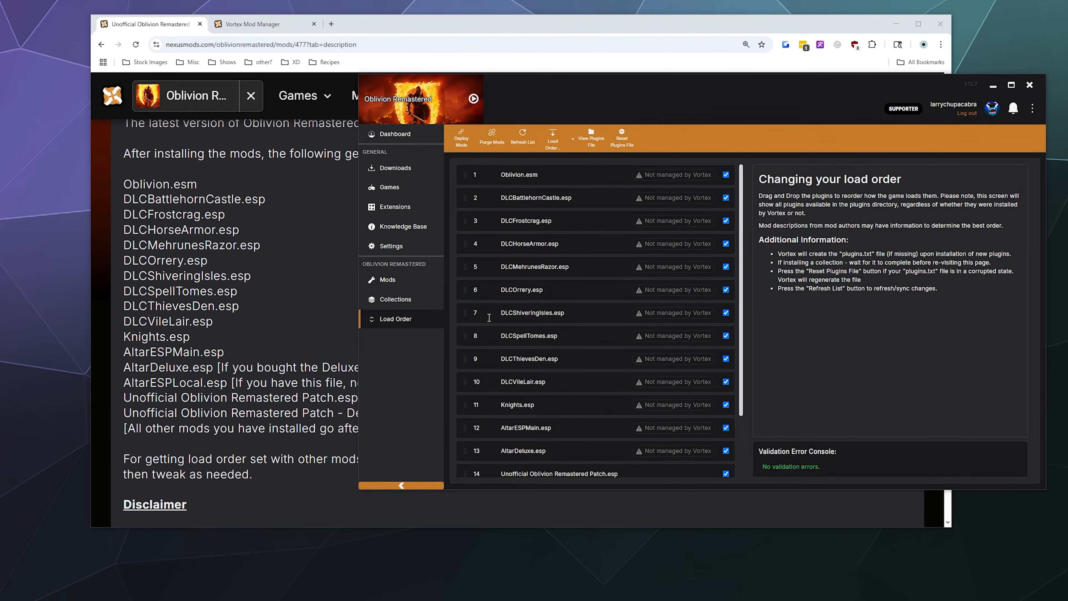
scroll(553, 198, up, 2)
scroll(554, 302, down, 2)
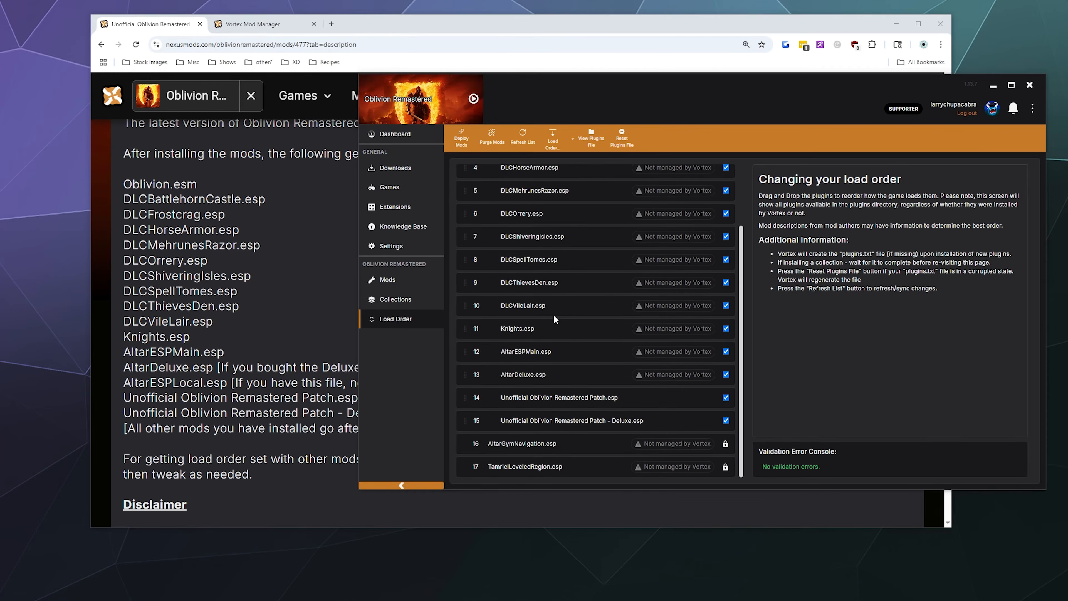
scroll(550, 324, up, 3)
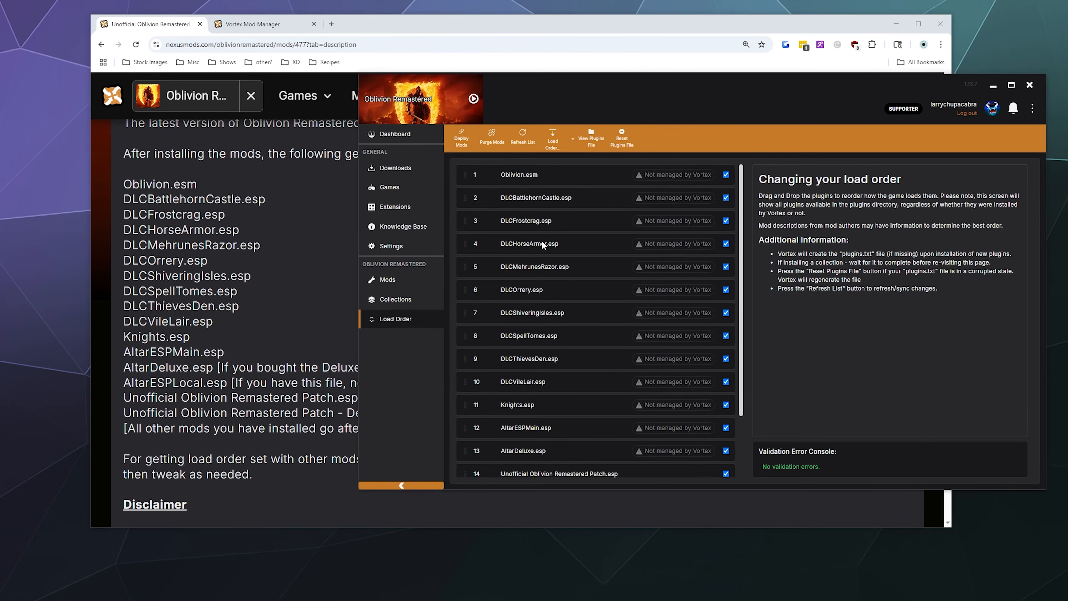
scroll(528, 307, down, 2)
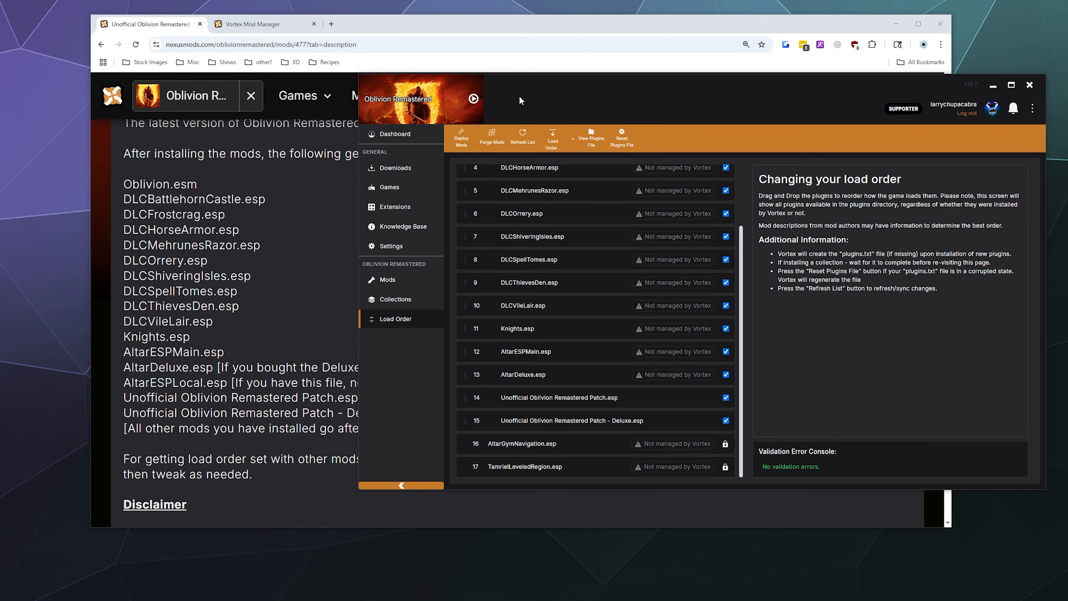
drag(520, 98, 479, 103)
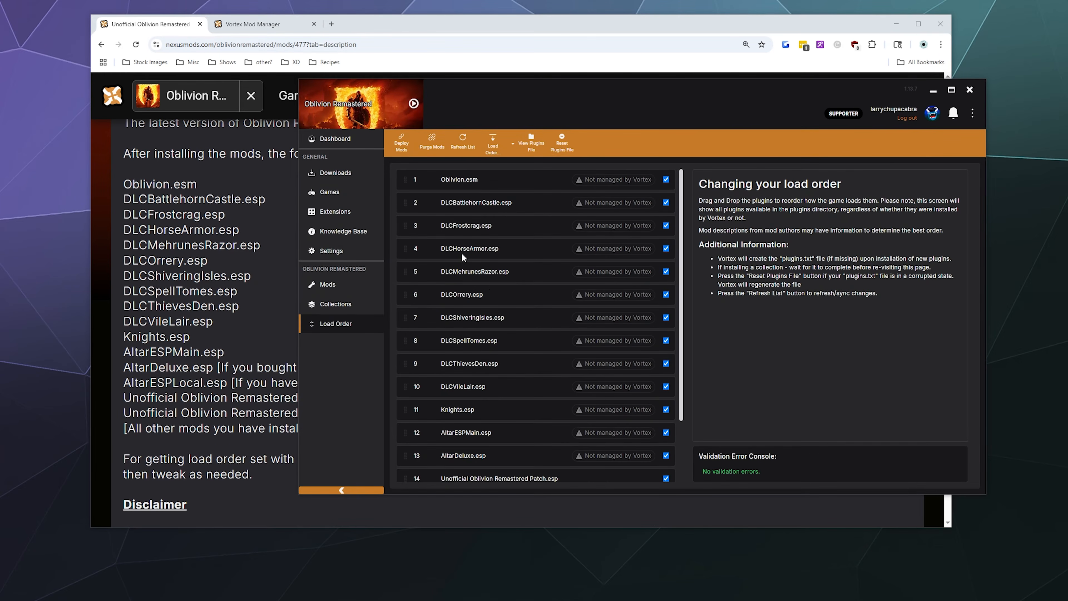
scroll(462, 343, down, 3)
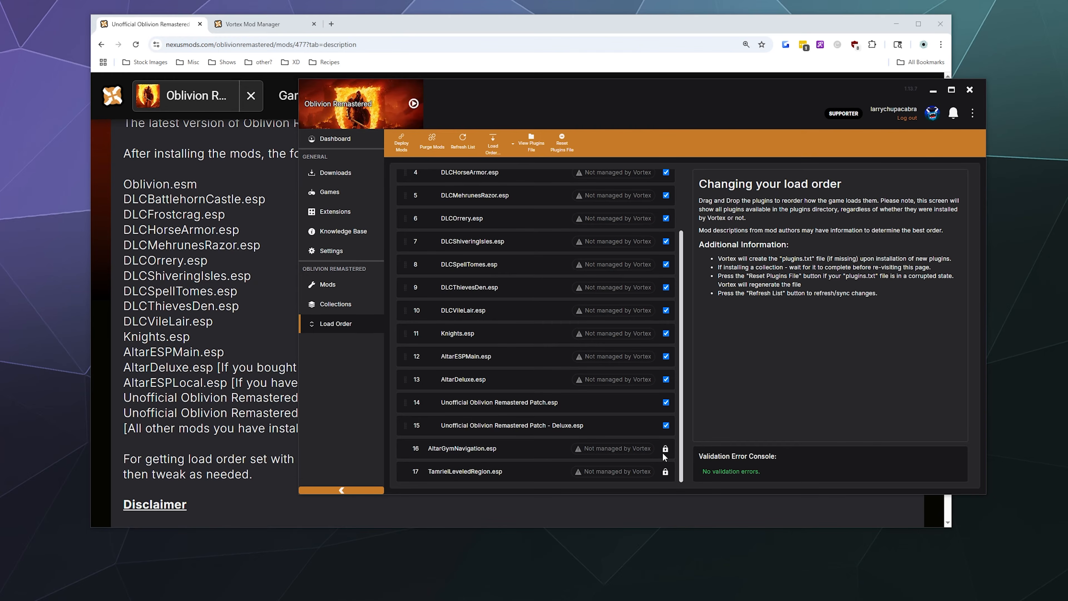
drag(593, 125, 478, 112)
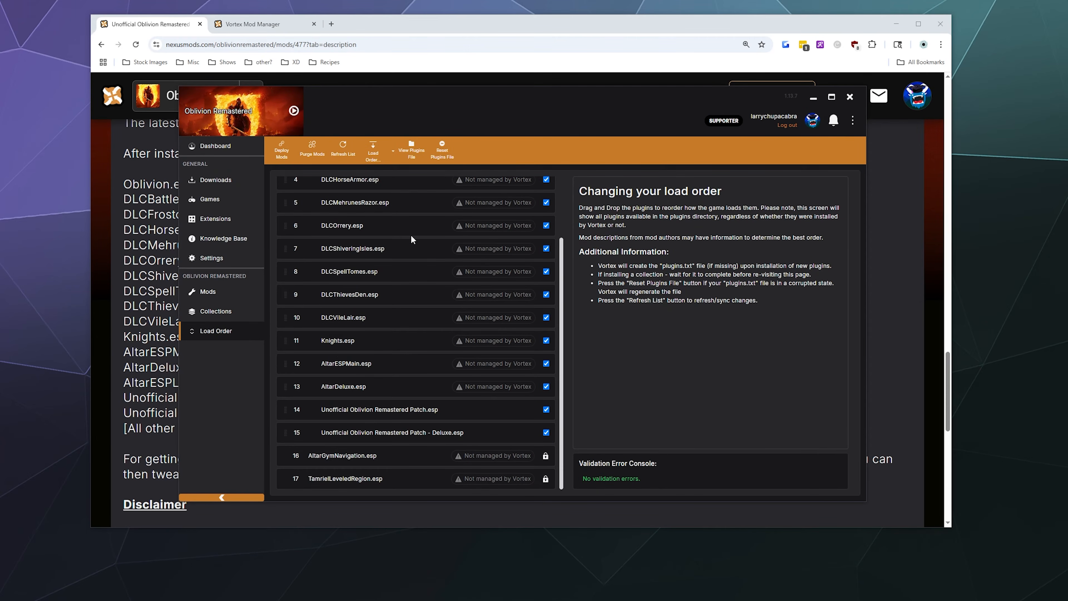
Switch to the Xbox app, launch The Elder Scrolls IV: Oblivion Remastered, and check the game world and weapons inventory.
key(alt+Tab)
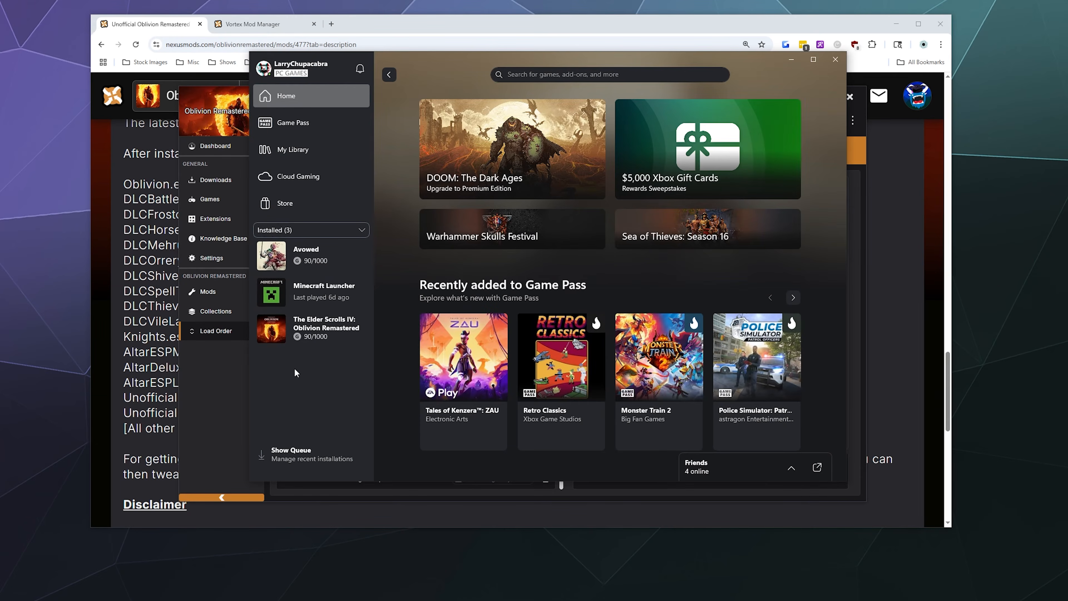
click(270, 333)
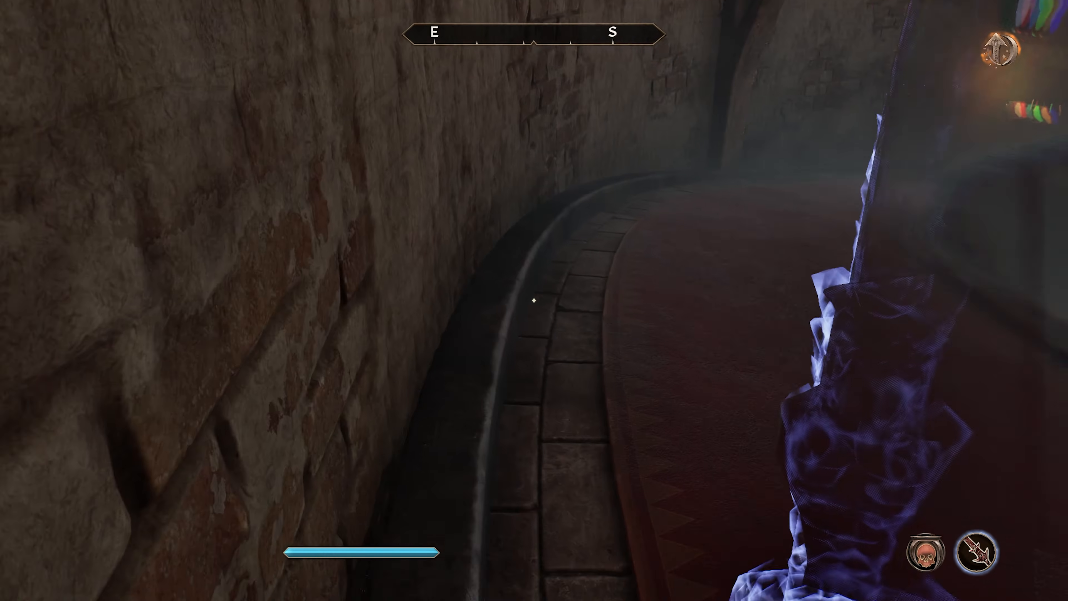
key(w)
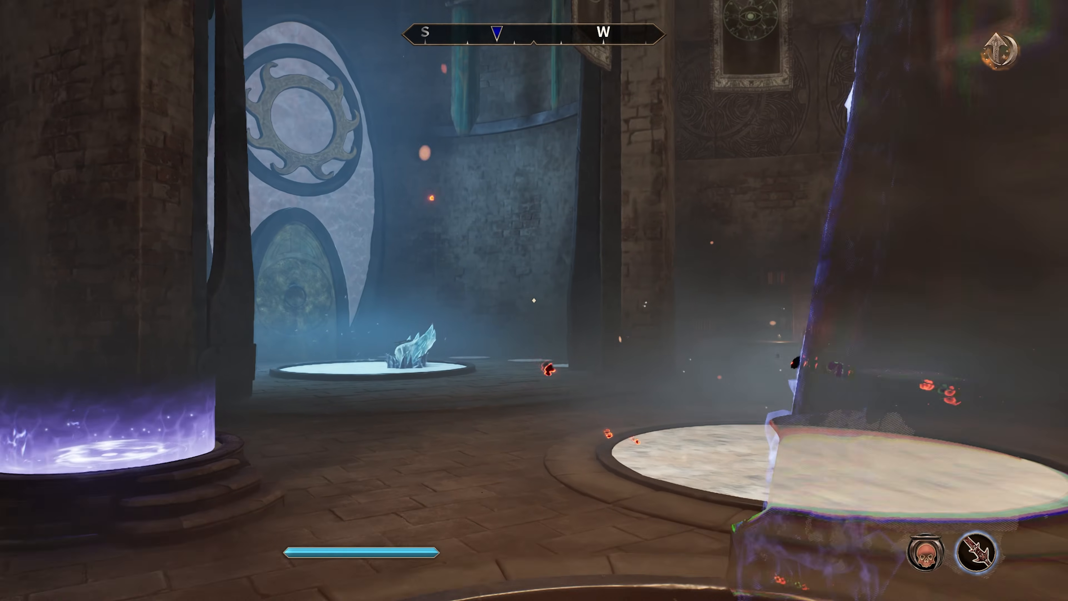
key(w)
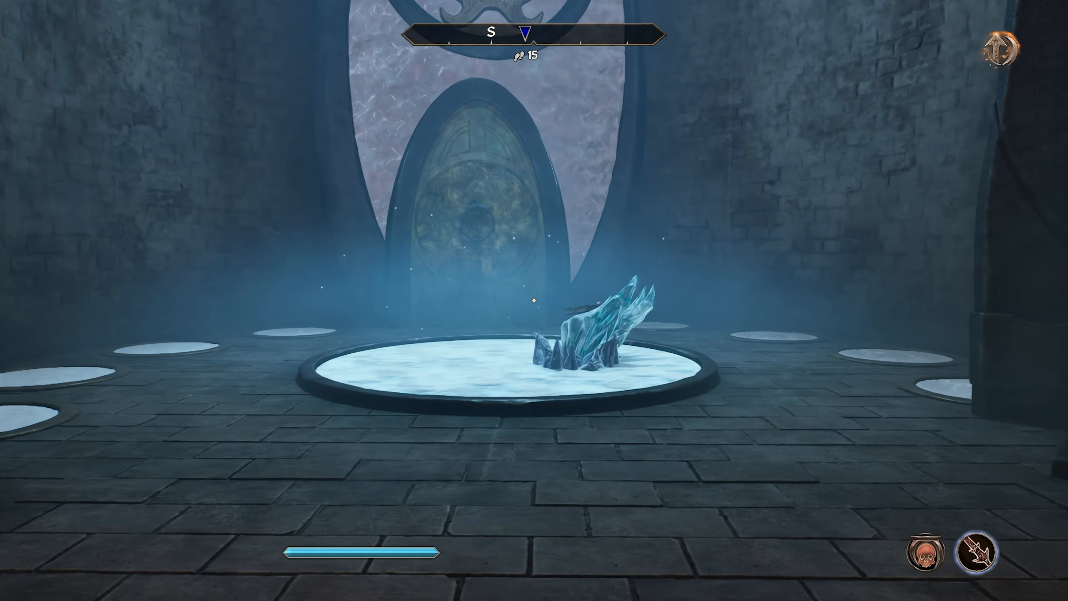
key(Tab)
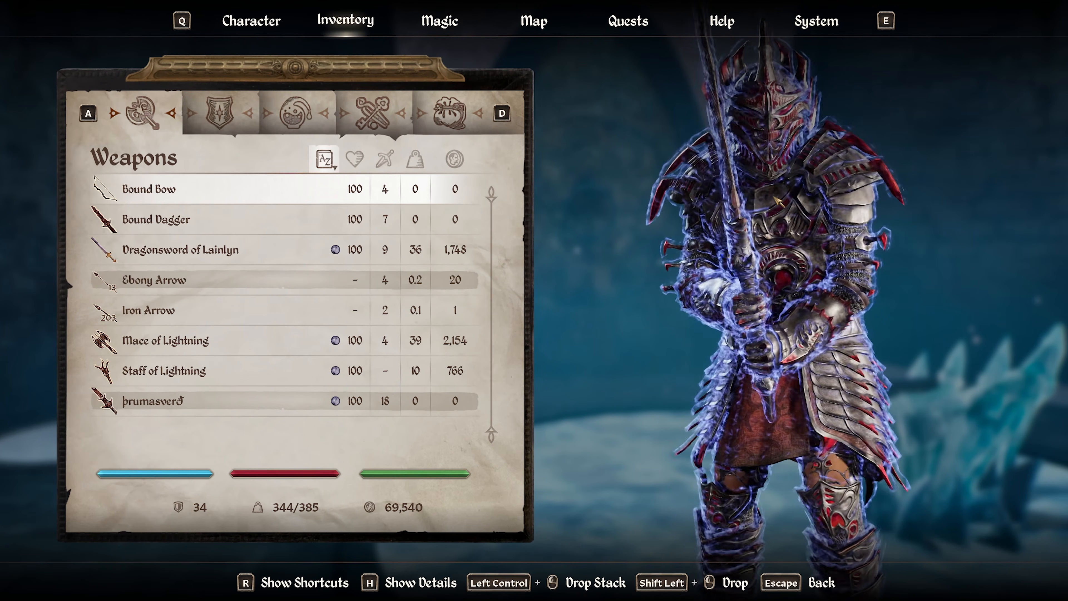
key(Escape)
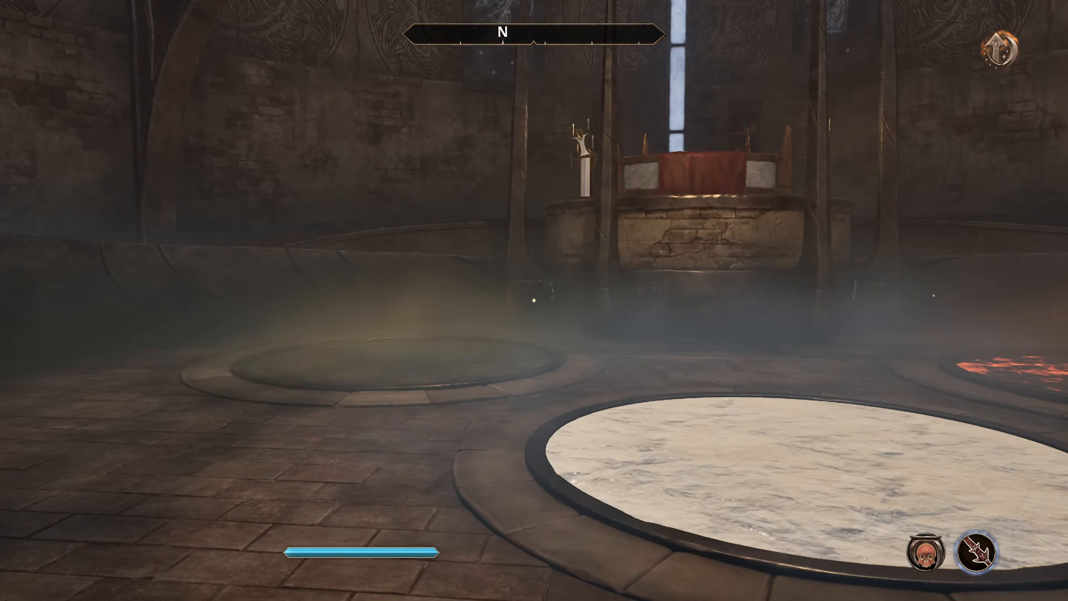
key(w)
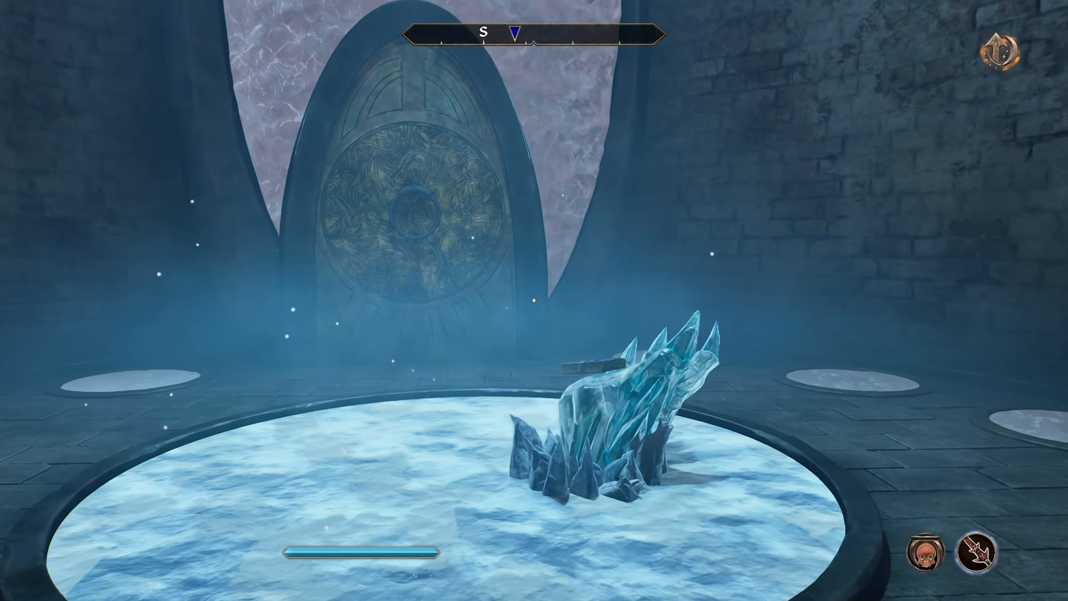
key(e)
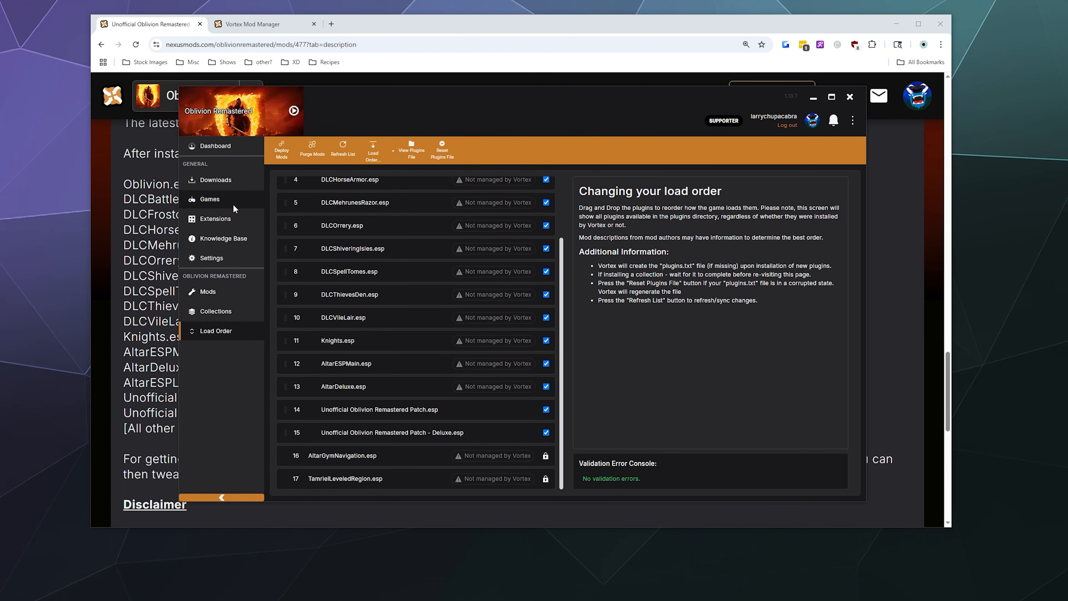
In Vortex's mods list, disable Unofficial Oblivion Remastered Patch - Deluxe and the main Unofficial Oblivion Remastered Patch.
click(224, 298)
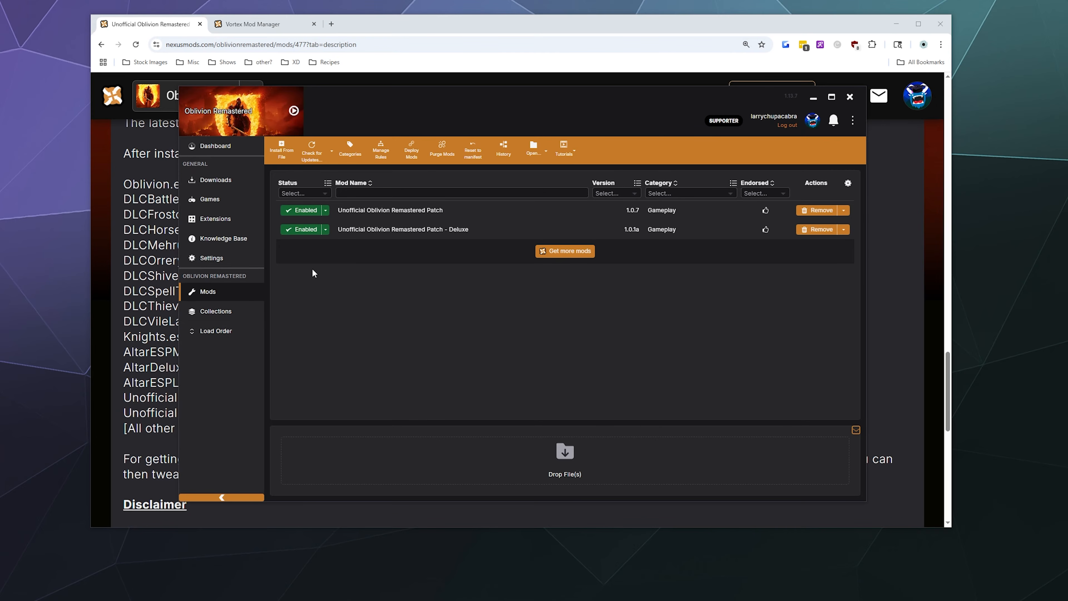
click(326, 230)
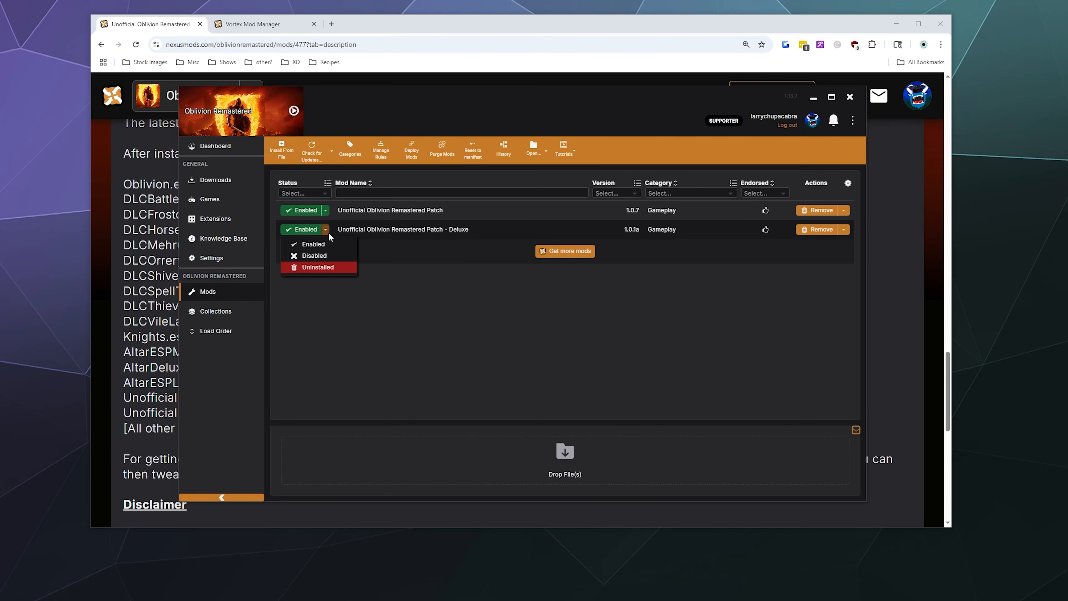
click(327, 256)
click(327, 210)
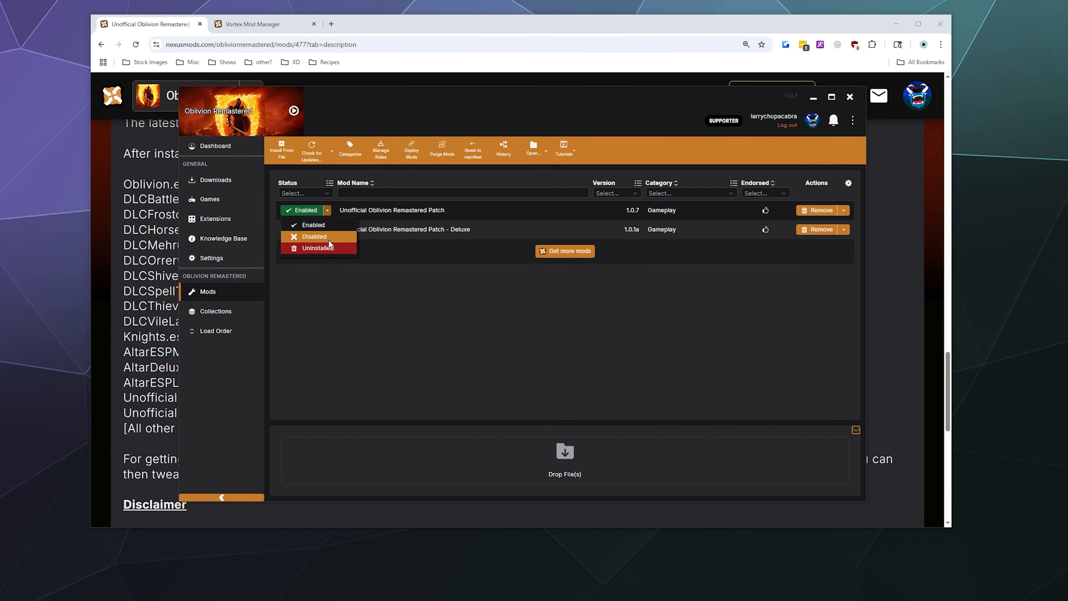
click(303, 236)
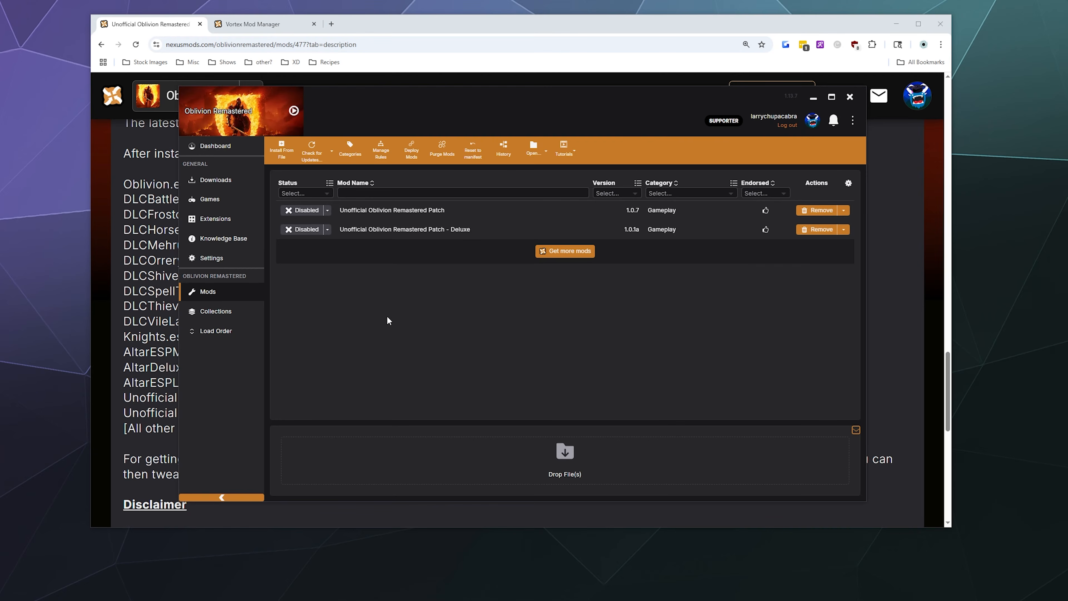
Remove the Unofficial Oblivion Remastered Patch - Deluxe mod and delete its archive as well.
click(843, 230)
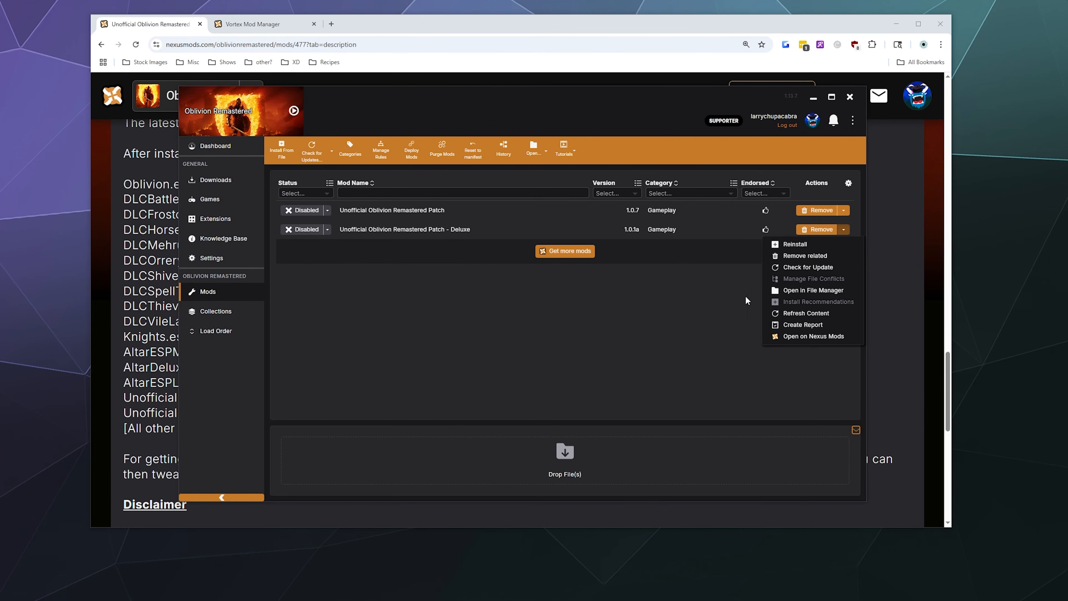
click(694, 316)
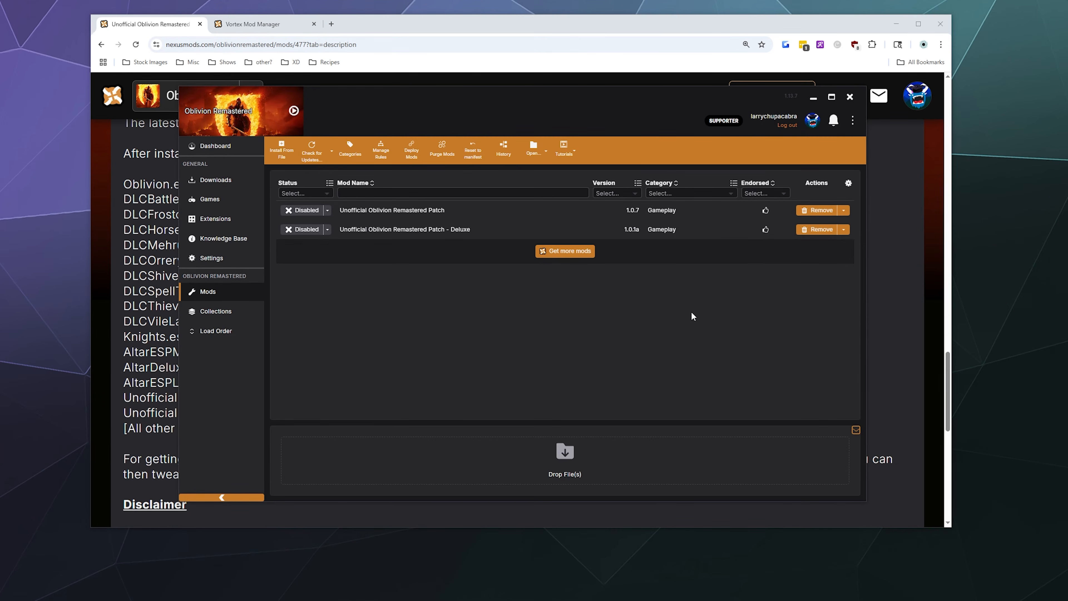
click(816, 228)
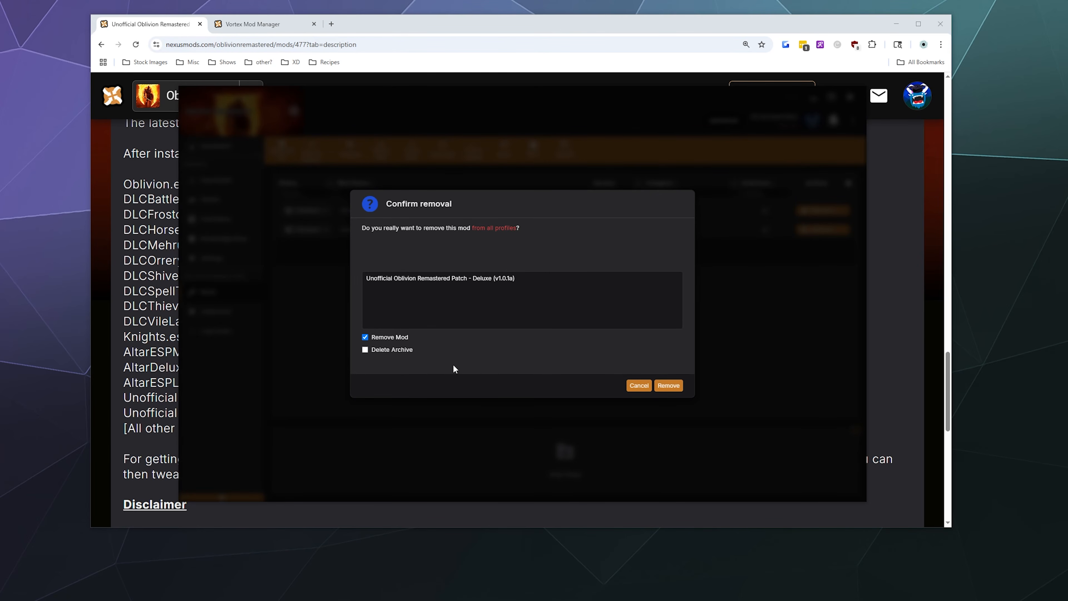
click(403, 351)
click(668, 386)
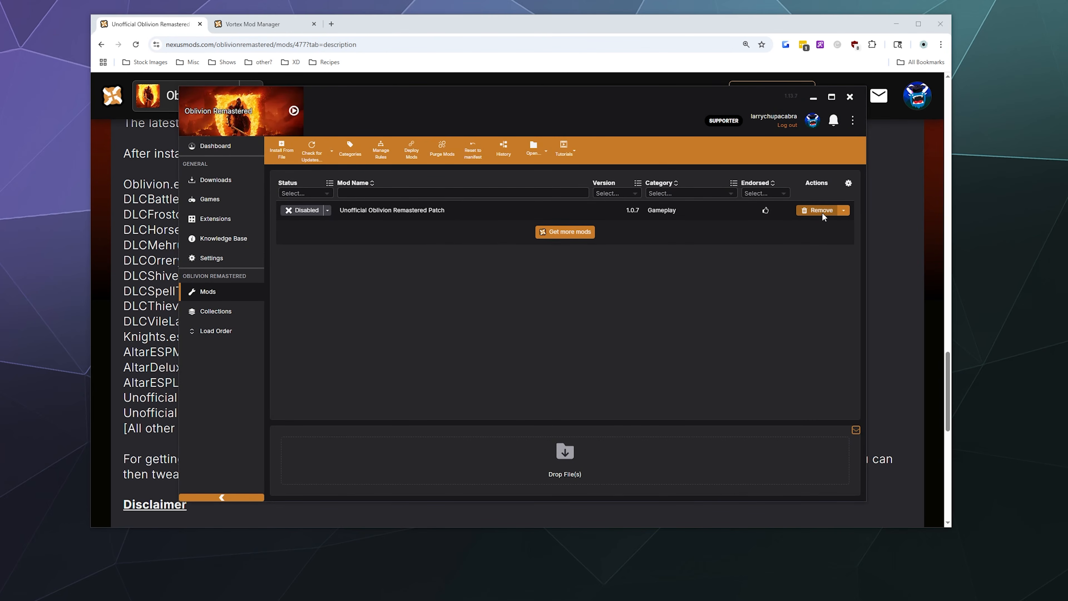
Remove the main Unofficial Oblivion Remastered Patch mod and delete its archive as well.
click(819, 210)
click(391, 350)
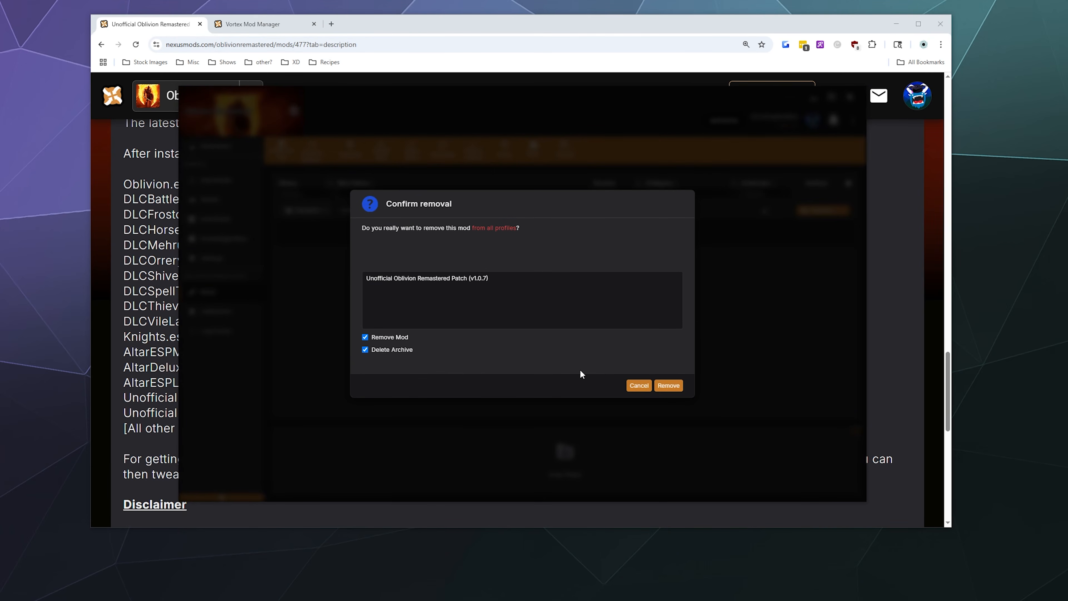
click(669, 385)
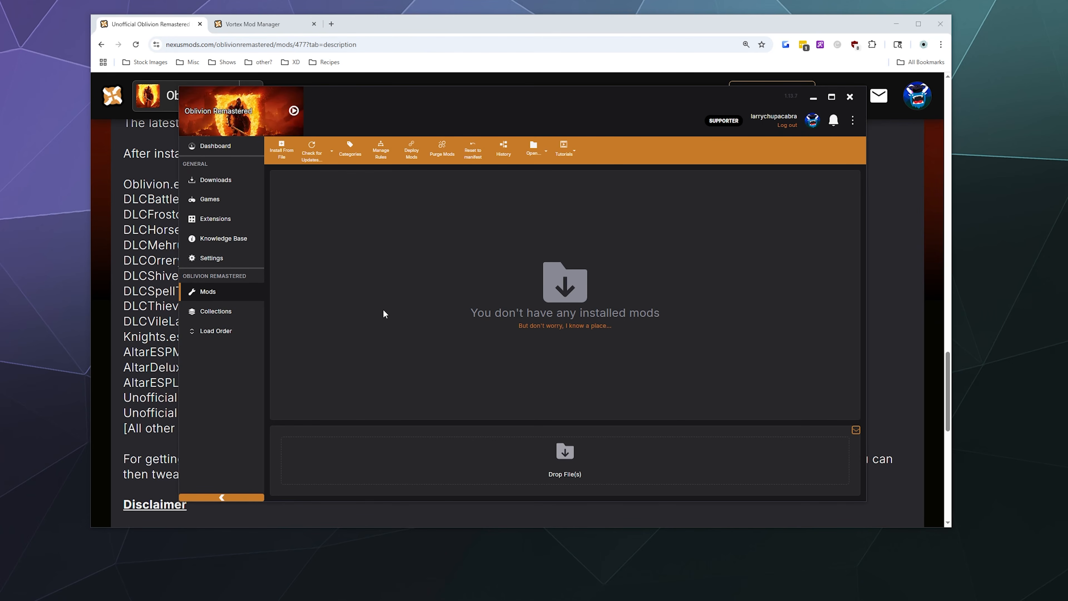
Stop managing Oblivion Remastered in the managed games and confirm deleting its profiles.
click(230, 206)
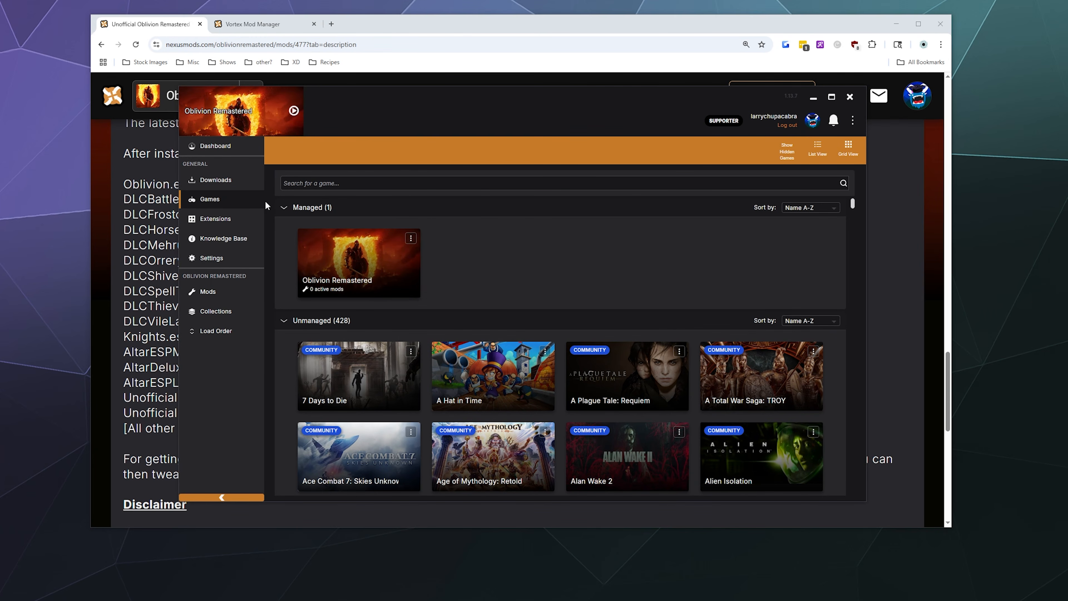
click(413, 239)
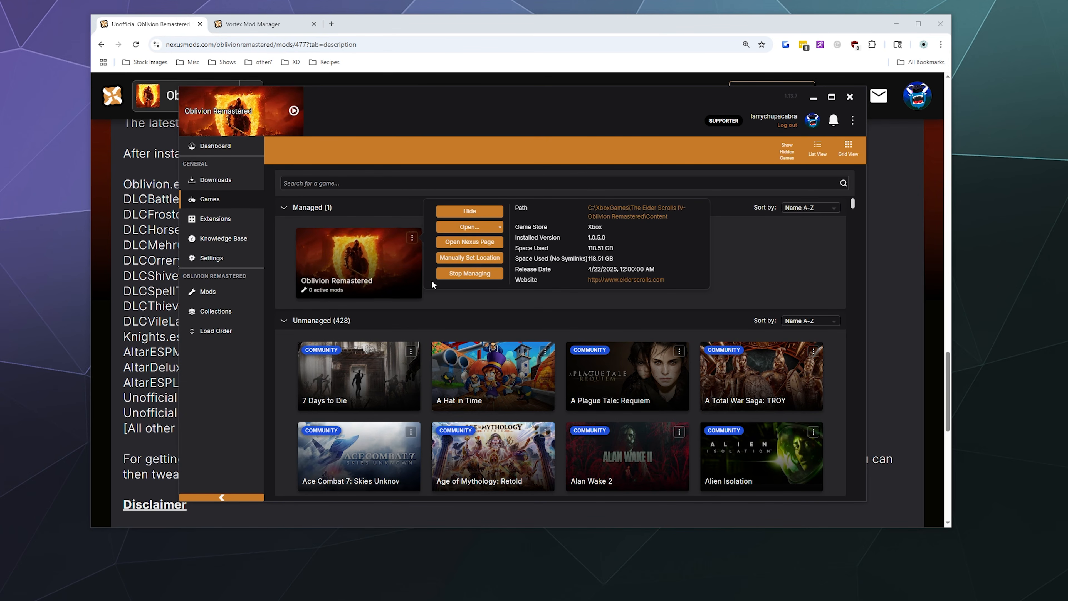
click(466, 274)
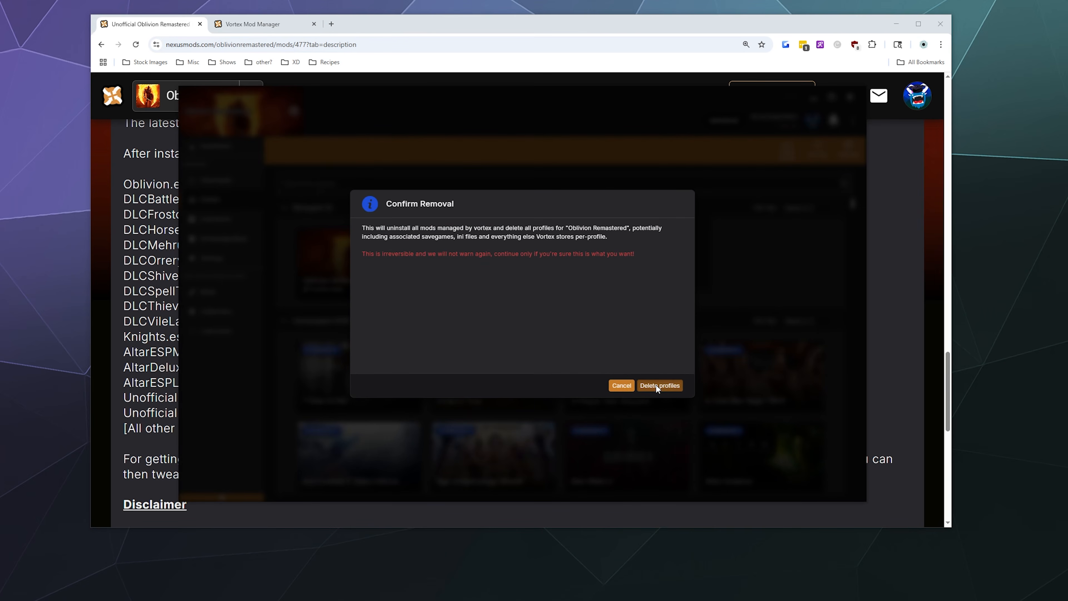
click(655, 385)
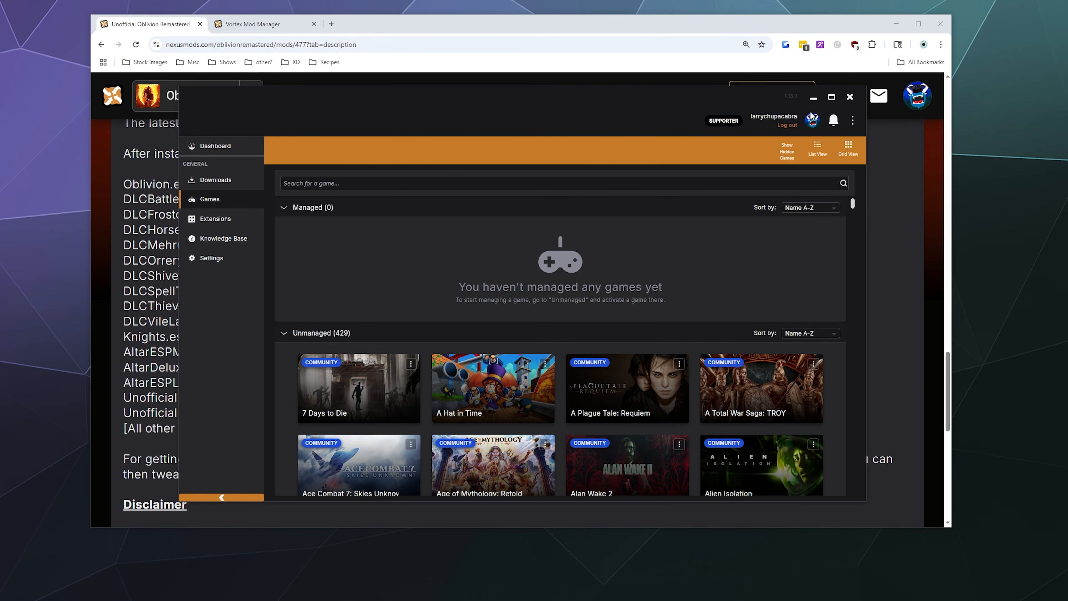
Minimize Vortex and return to the header of the Unofficial Oblivion Remastered Patch page on Nexus Mods.
click(812, 98)
scroll(448, 258, up, 15)
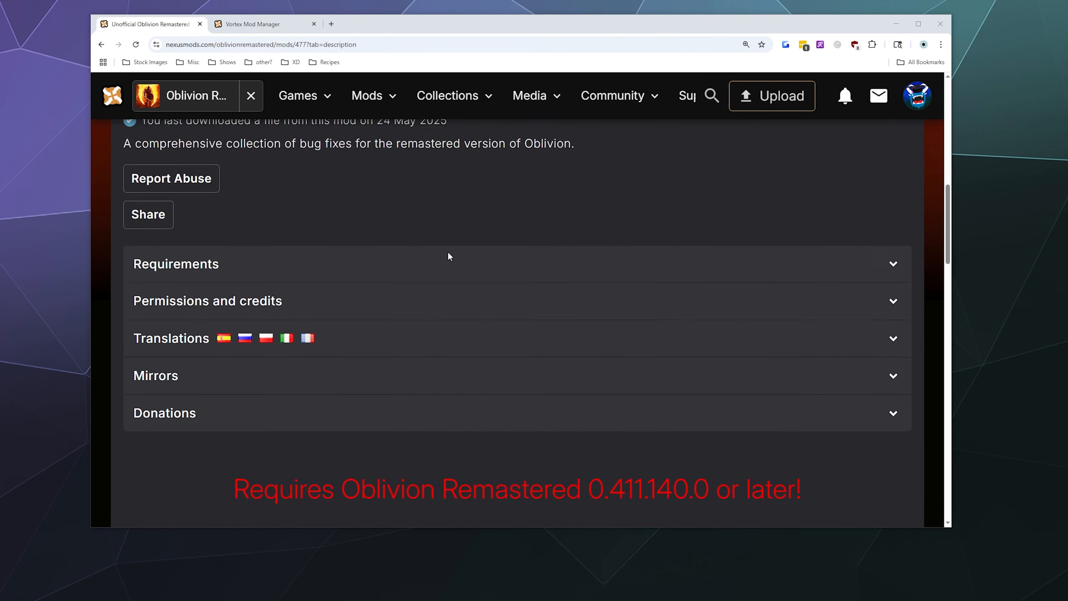
scroll(448, 257, up, 5)
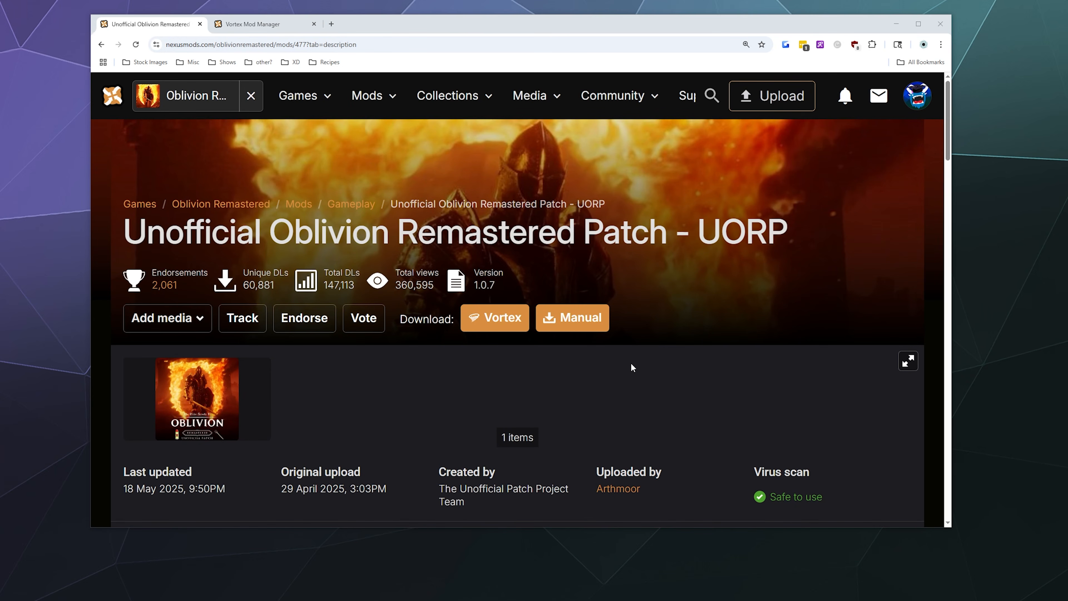
scroll(630, 367, down, 5)
scroll(615, 341, up, 5)
scroll(617, 370, down, 10)
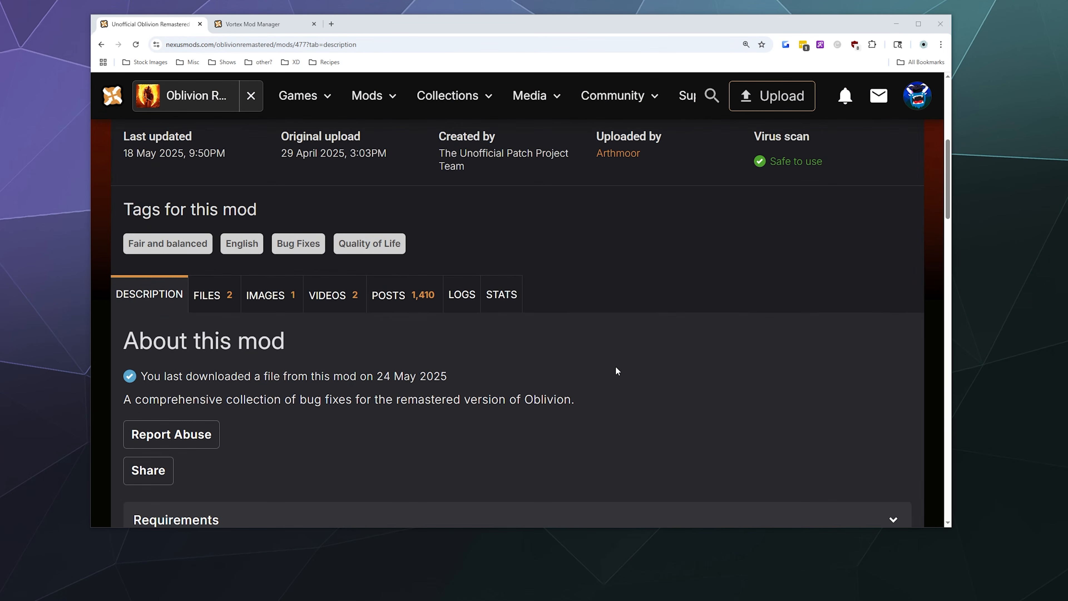
scroll(617, 371, up, 10)
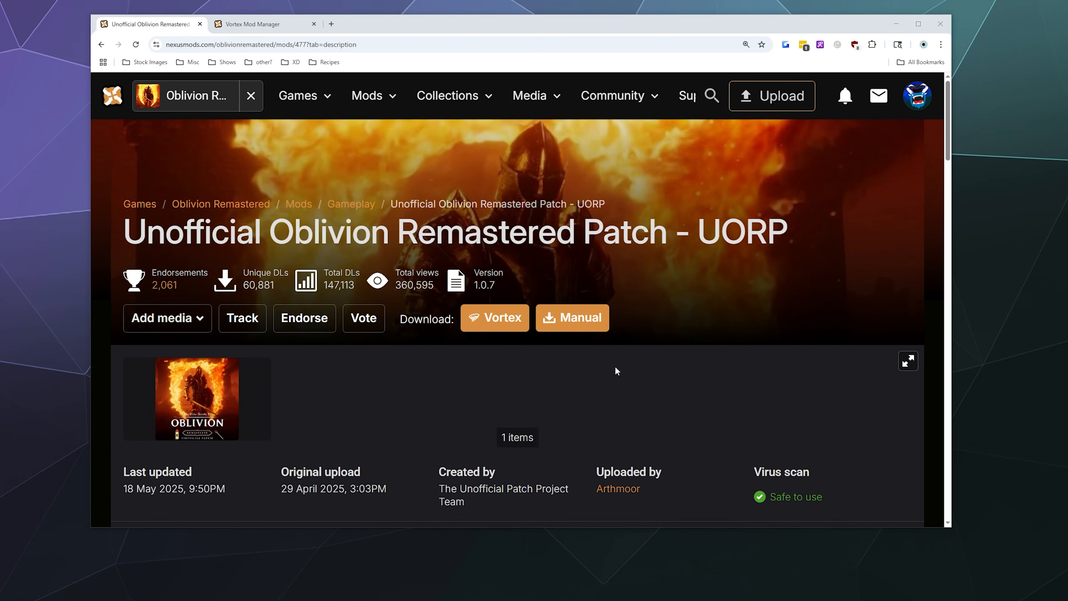
scroll(616, 372, down, 5)
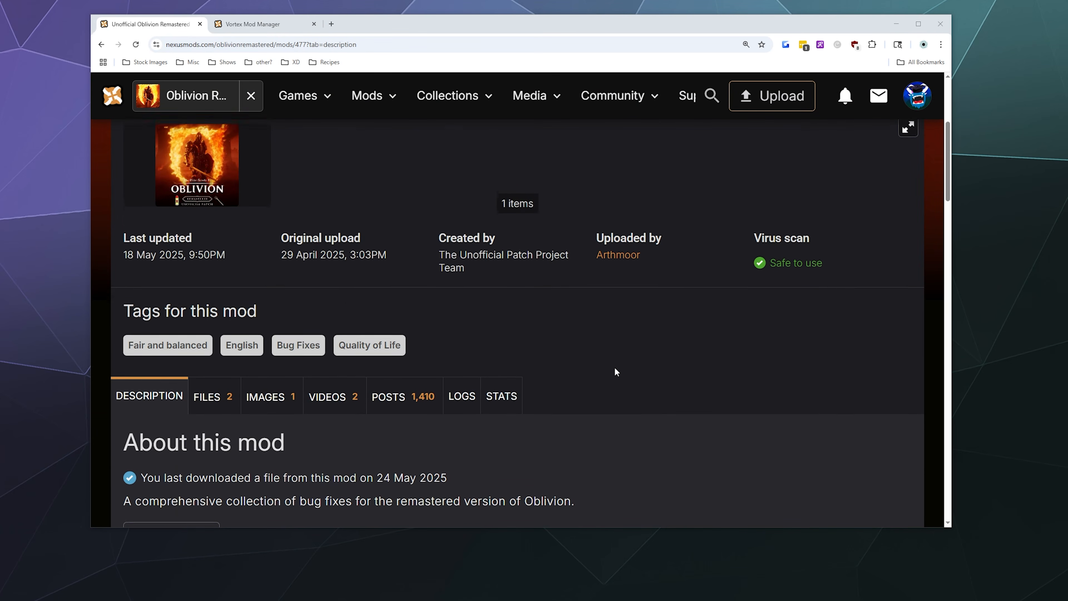
scroll(616, 372, up, 5)
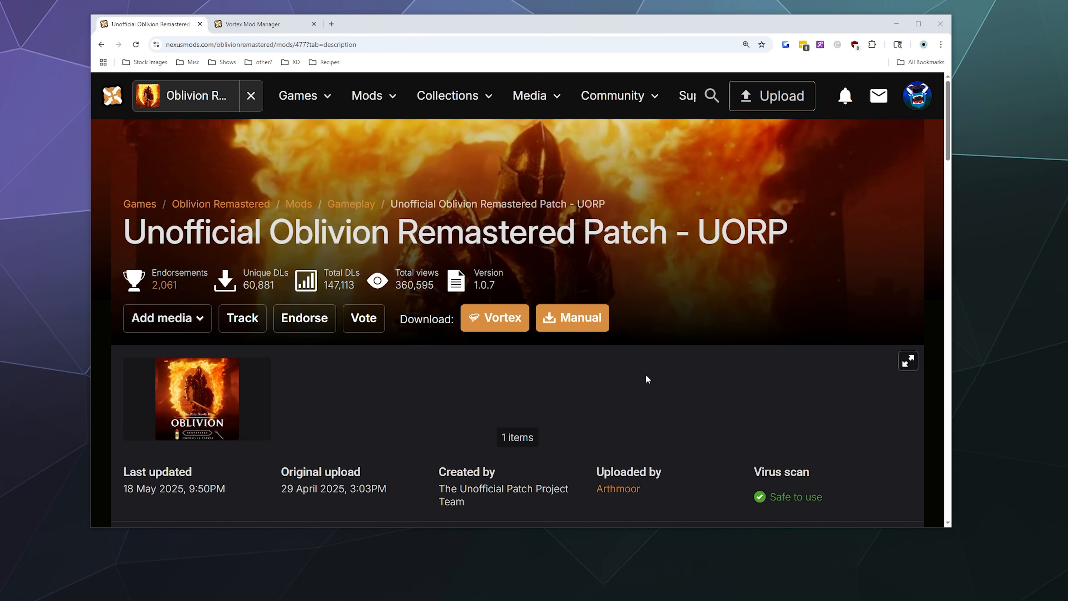
scroll(647, 379, down, 5)
scroll(646, 374, up, 4)
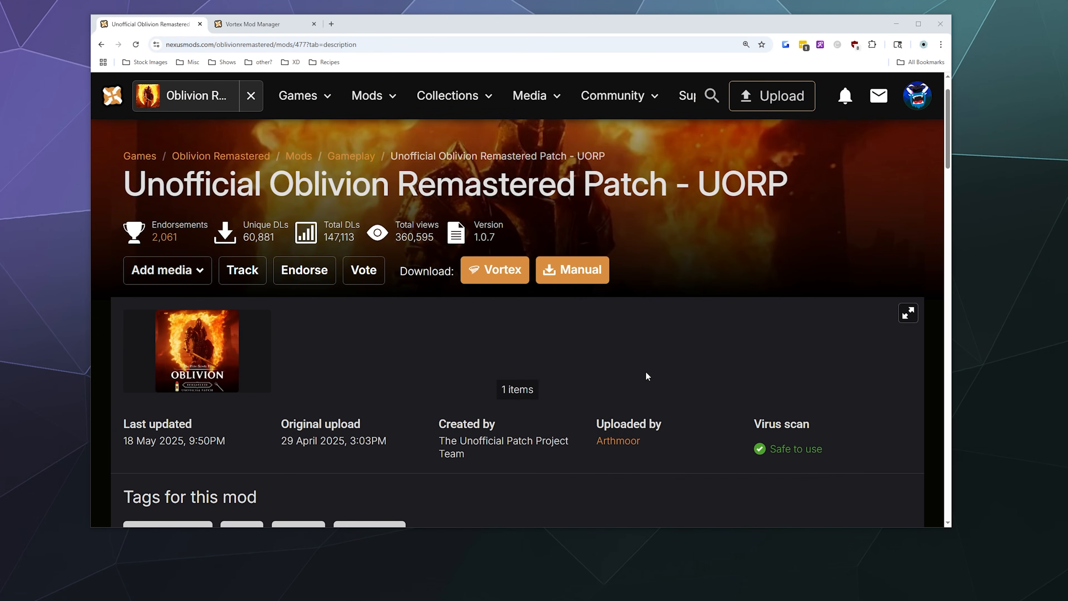
scroll(648, 376, up, 1)
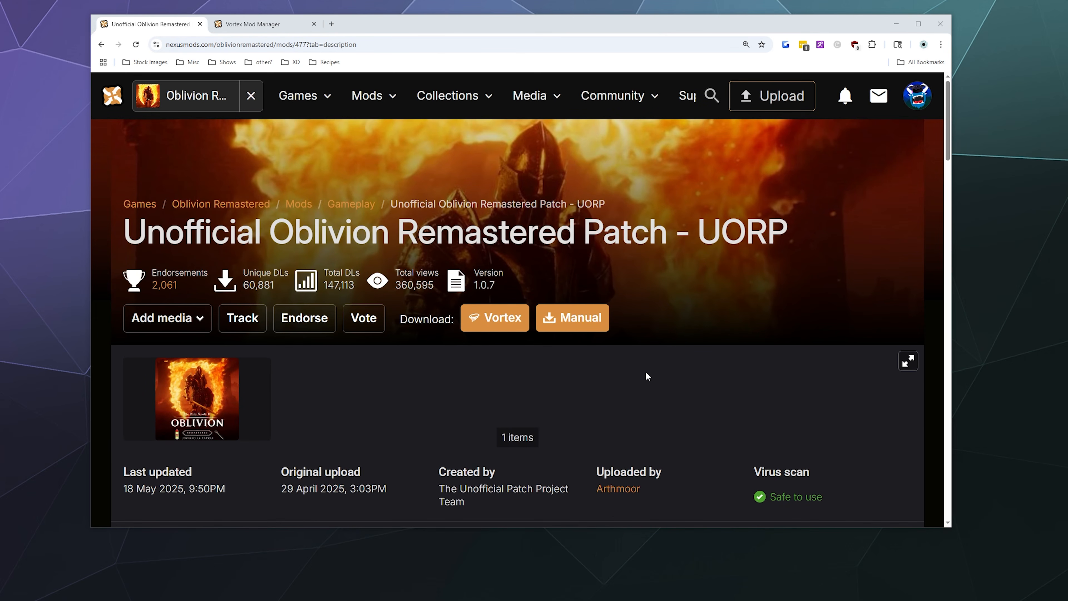